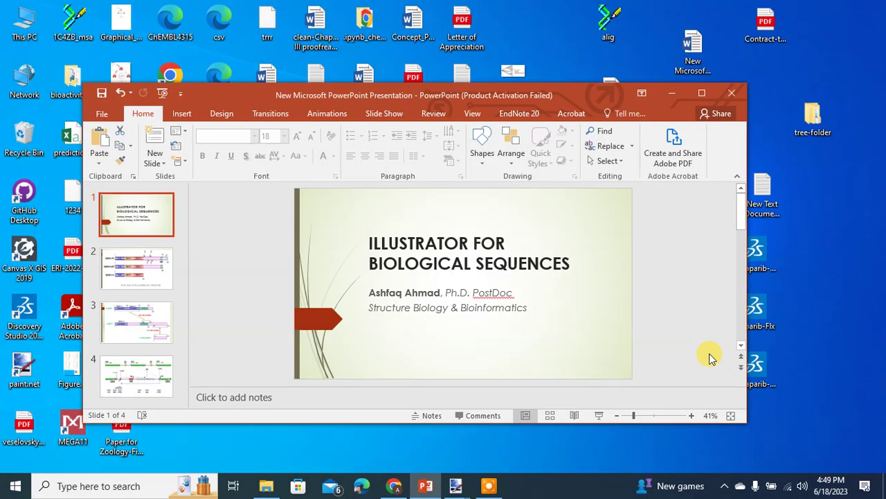
Step: Bring up the Phylogenetic Tree Part 3 YouTube video in Chrome and watch it full screen
left_click(675, 95)
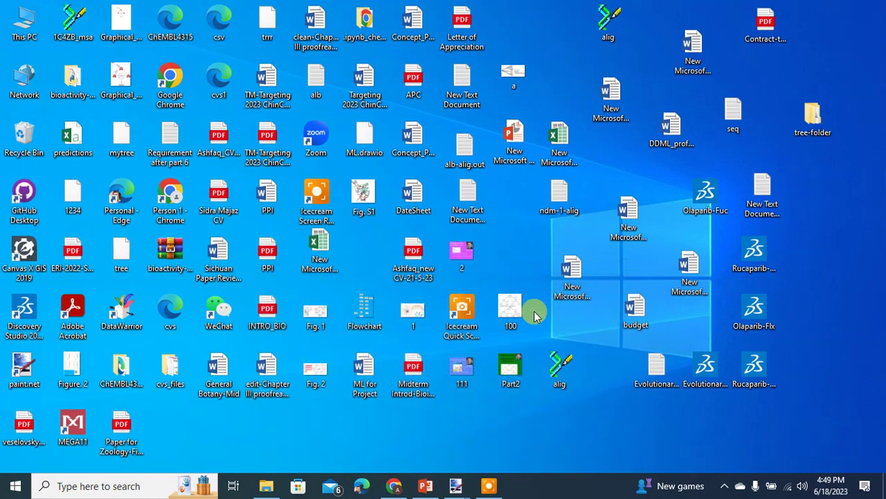
left_click(394, 487)
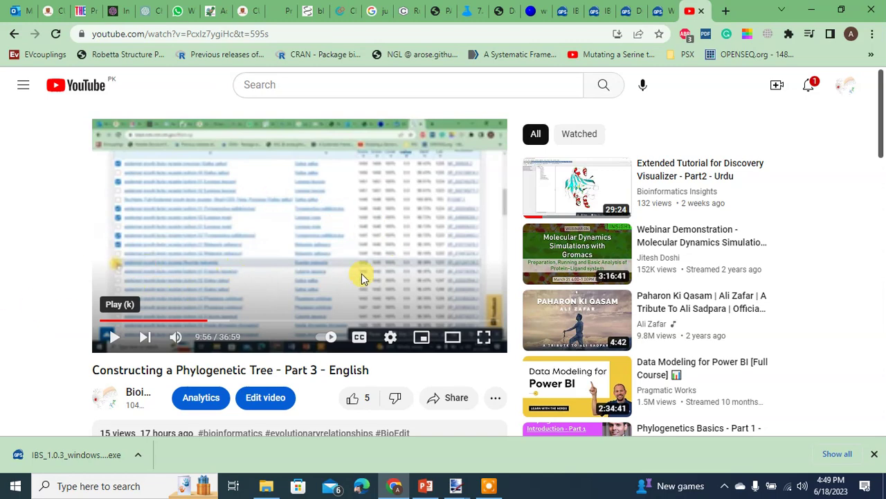
left_click(485, 339)
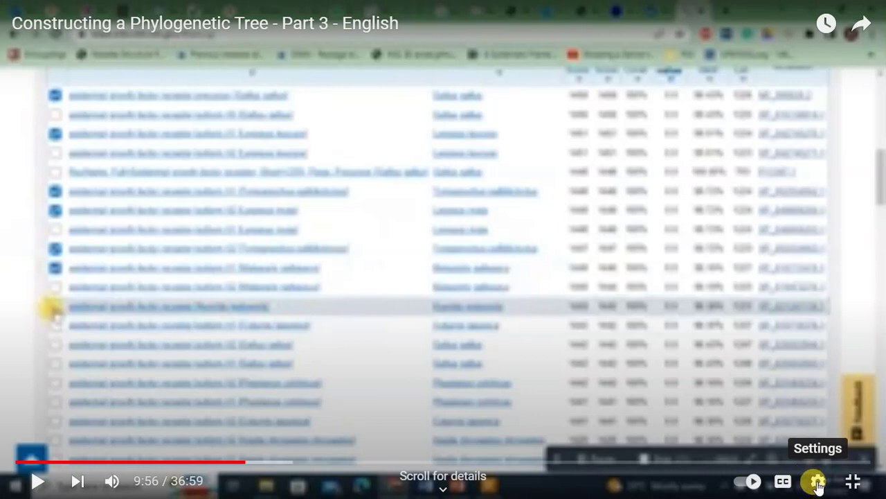
Step: Check the video's quality settings, then return the video to the normal page
left_click(817, 483)
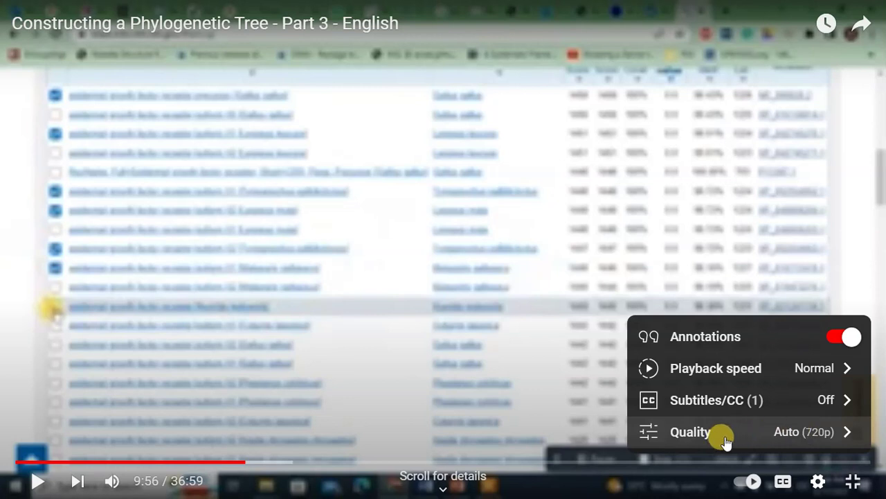
left_click(774, 436)
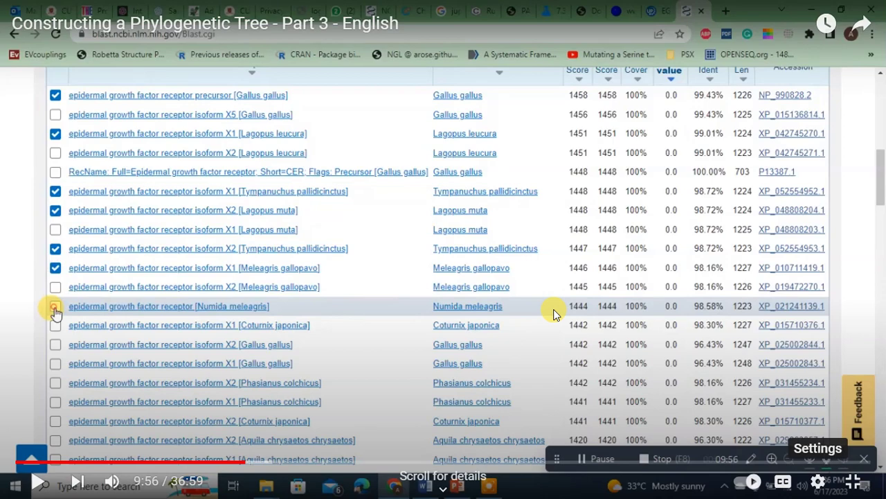
left_click(853, 479)
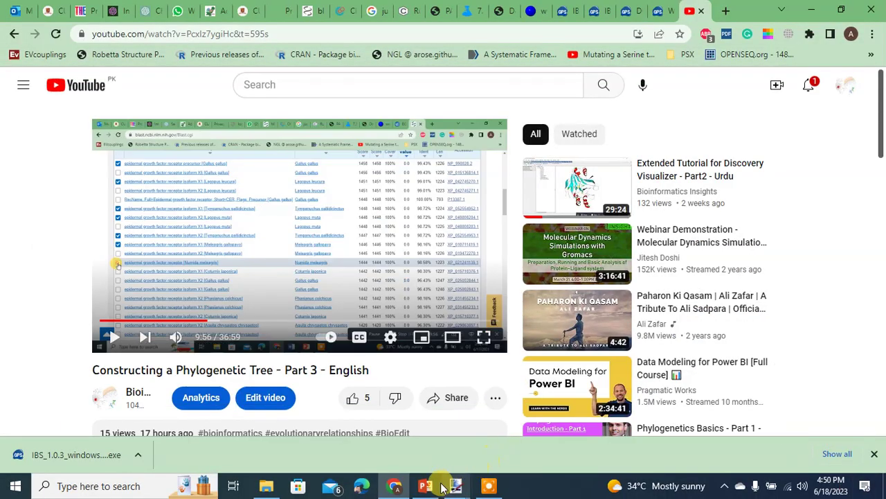
left_click(425, 485)
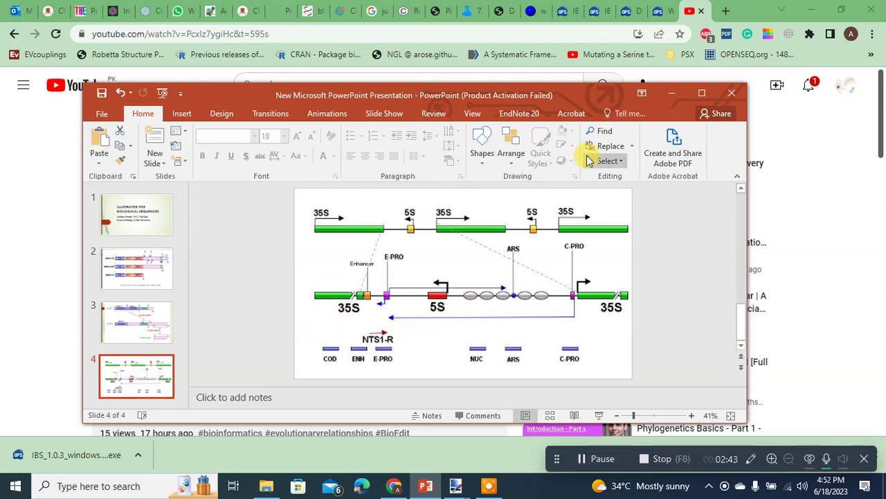
left_click(674, 94)
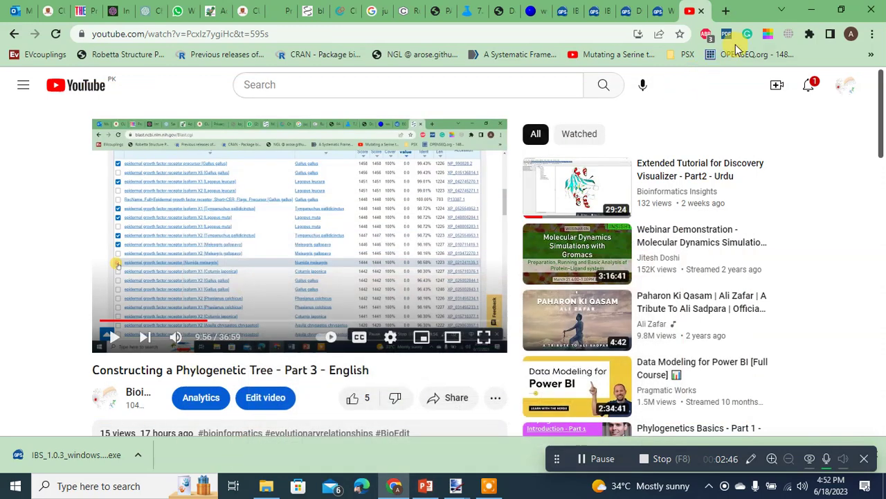
Step: Minimize Chrome and launch IBS 1.0 from the Start menu's Recently added list
left_click(812, 10)
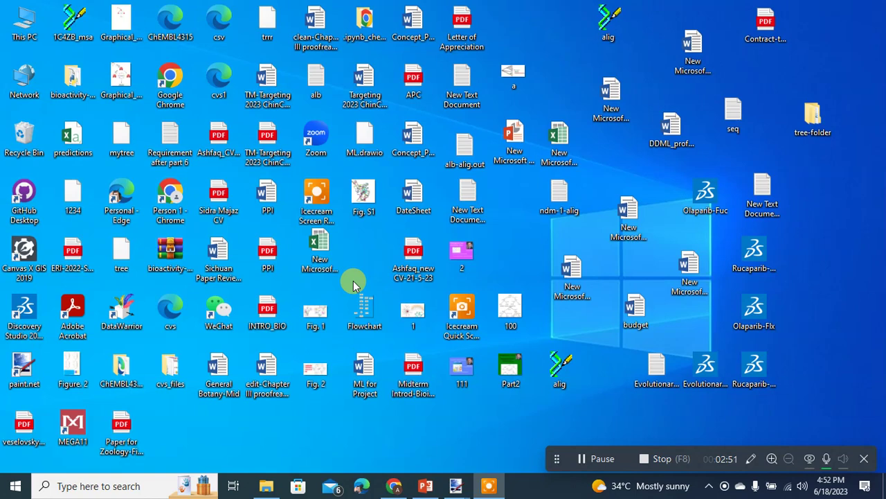
left_click(318, 255)
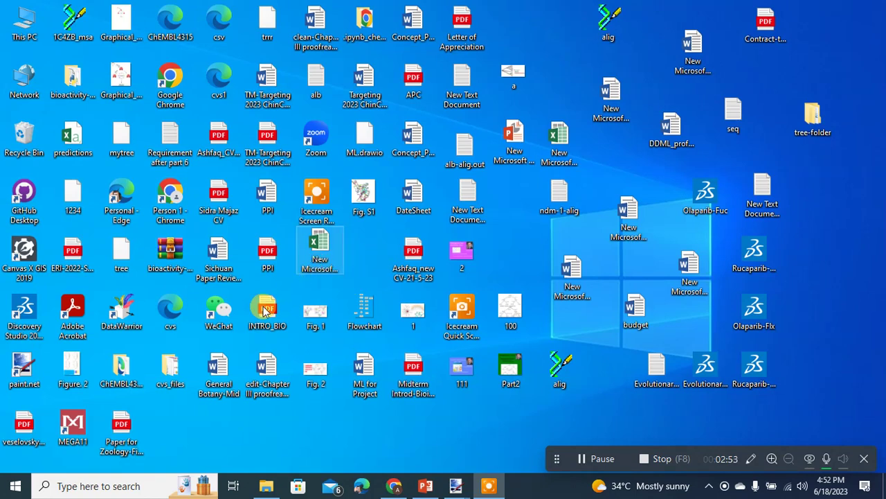
left_click(15, 488)
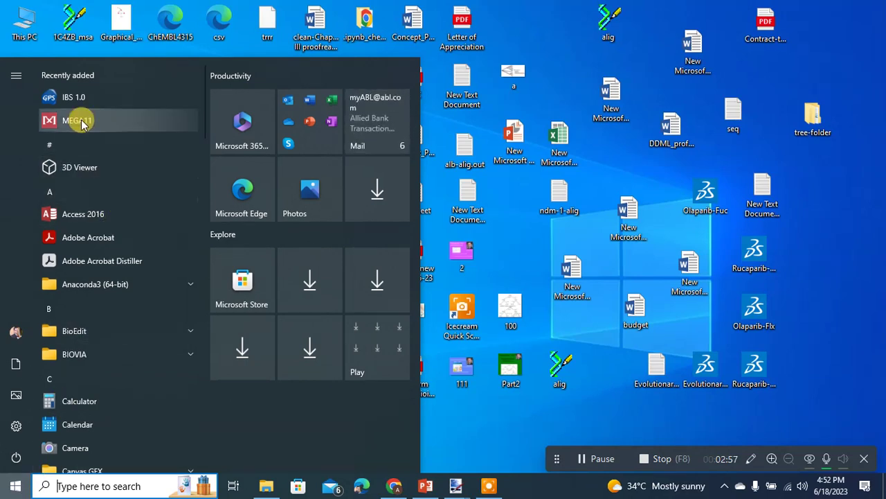
left_click(73, 97)
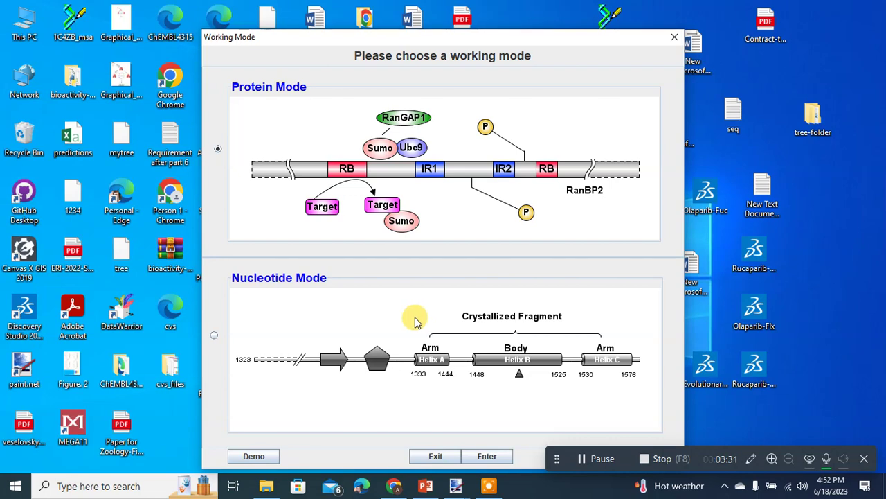
Step: Move the Working Mode dialog up, briefly try Nucleotide Mode, then choose Protein Mode
left_click_drag(454, 38, 444, 27)
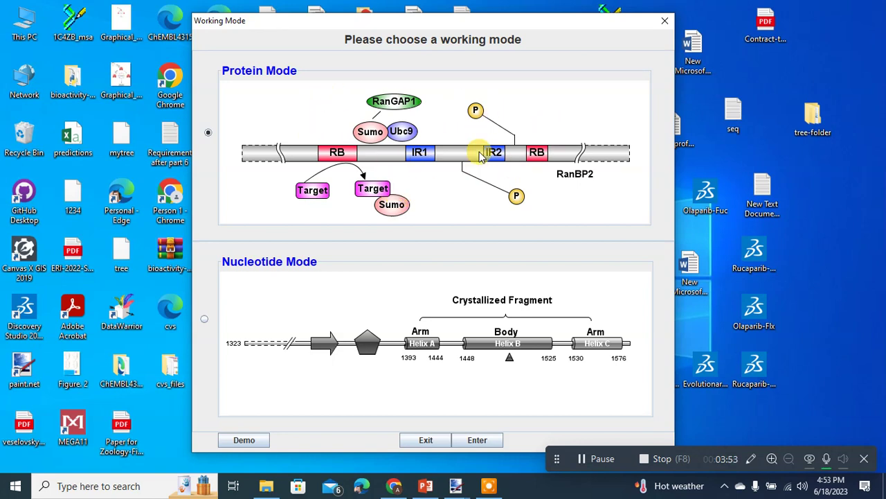
left_click(205, 319)
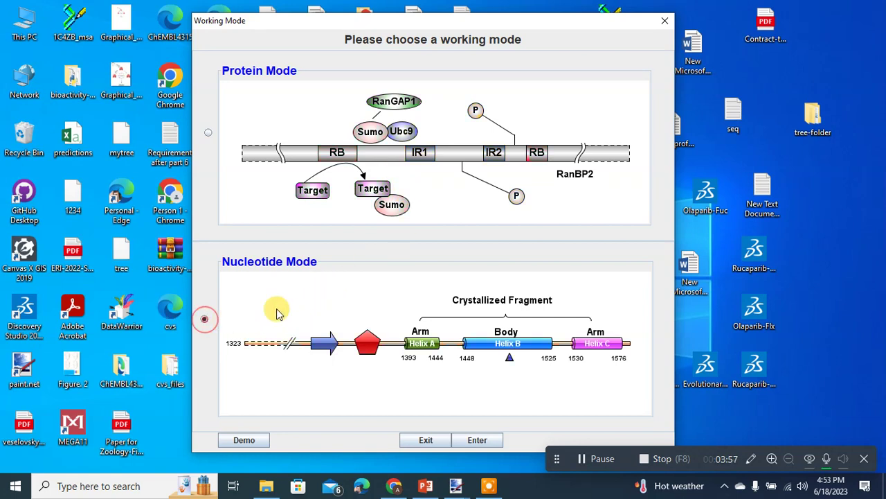
left_click(207, 132)
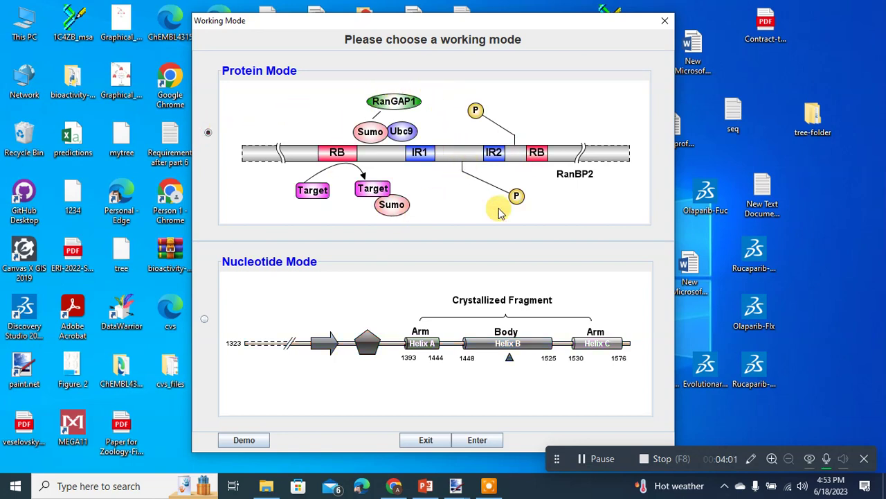
left_click(402, 152)
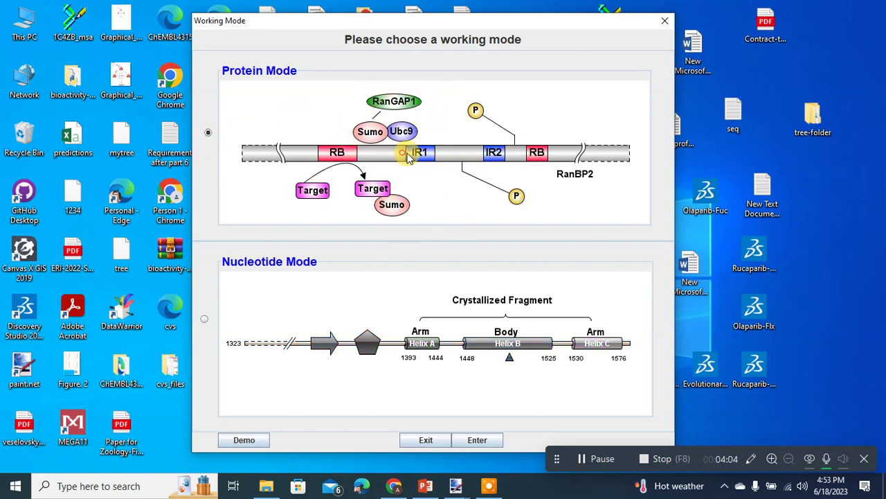
Step: Enter IBS in Protein Mode, restore down the main window and move it left
left_click(471, 441)
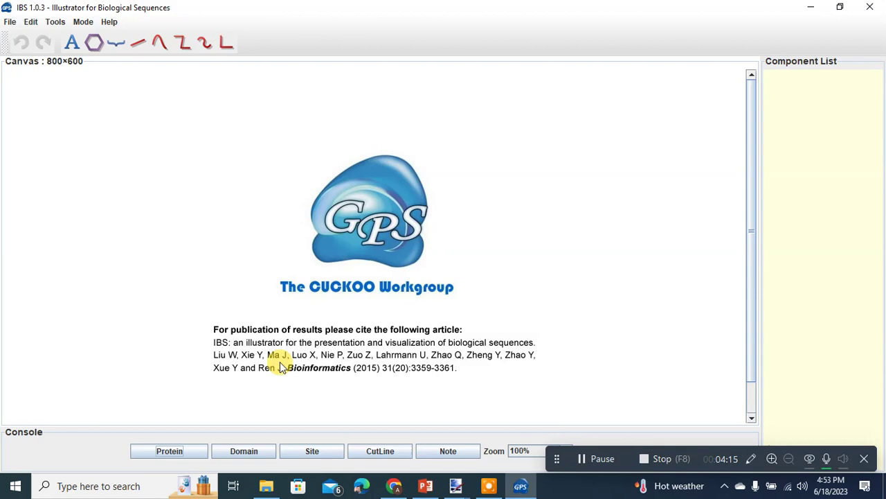
left_click(838, 8)
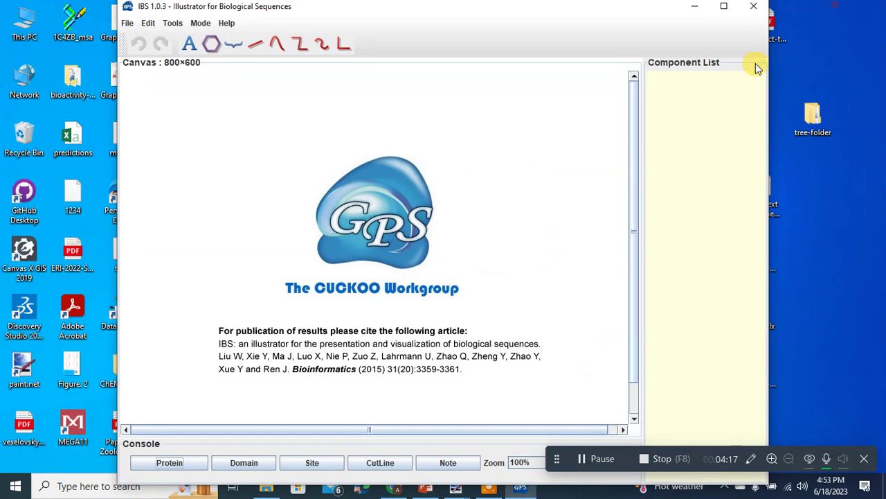
mouse_move(547, 12)
left_mouse_down()
mouse_move(454, 7)
mouse_move(451, 18)
left_mouse_up()
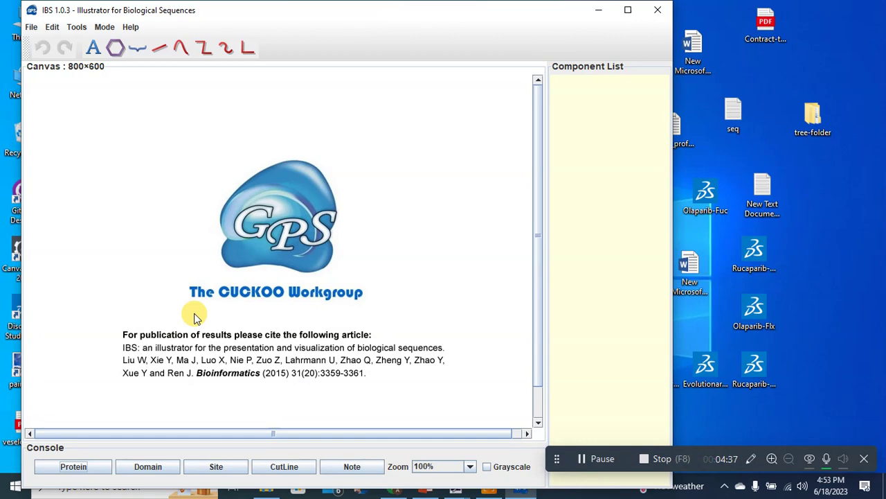
Step: Add a new A Kinase protein spanning residues 1 to 300
left_click(81, 469)
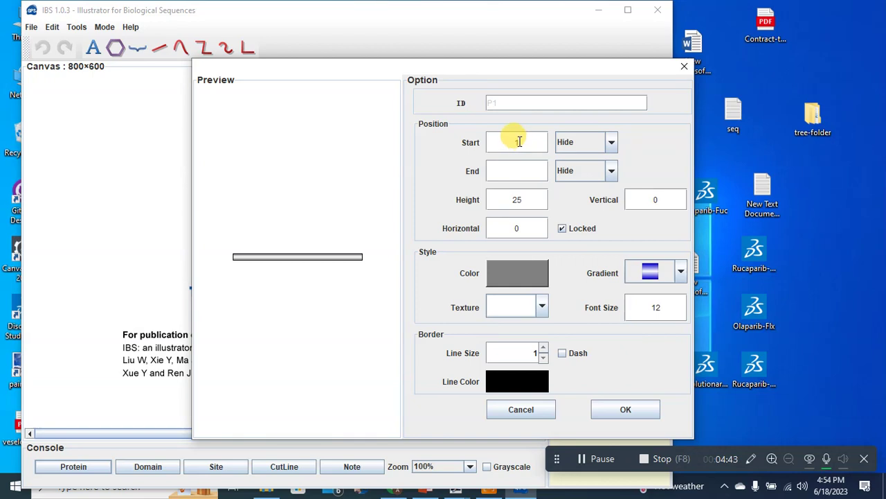
type("1")
key("Tab")
double_click(500, 102)
left_click(517, 171)
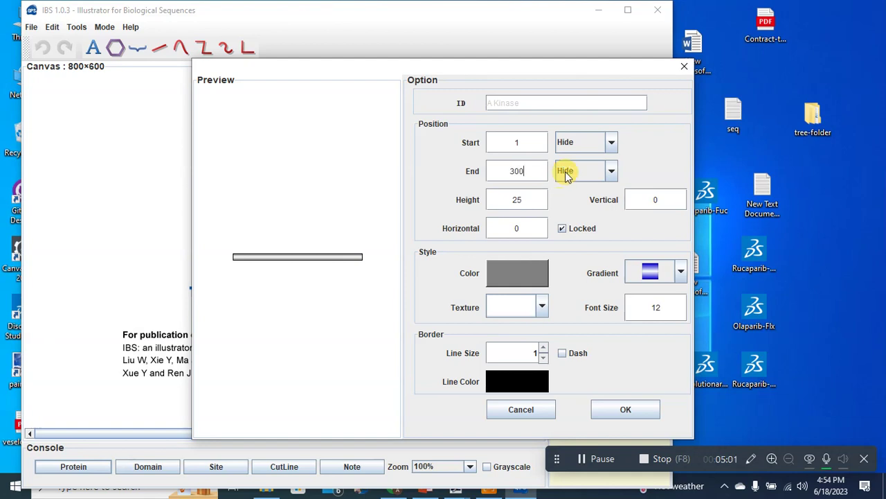
double_click(517, 142)
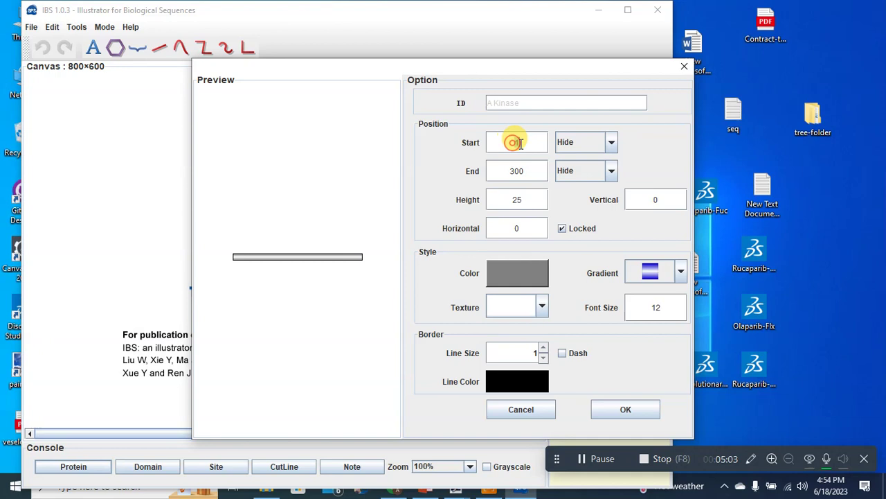
left_click(516, 172)
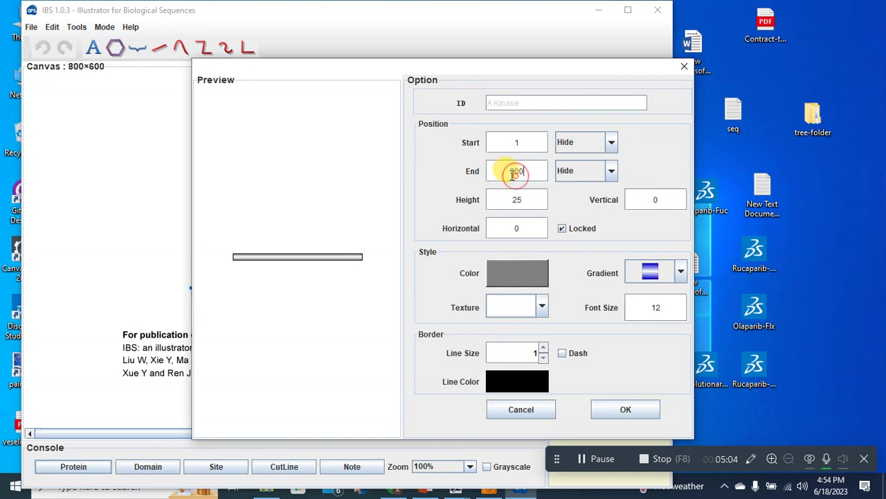
Step: Place the start number below the bar and the end number above it
left_click(611, 142)
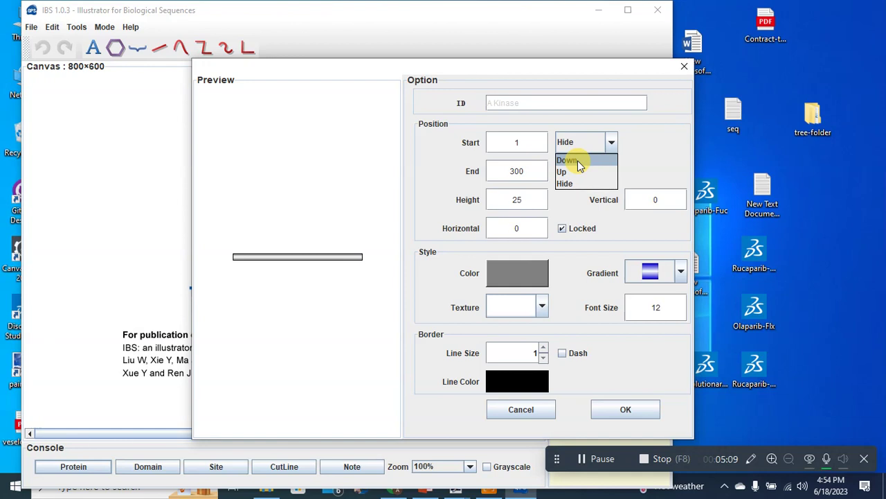
left_click(580, 162)
left_click(610, 171)
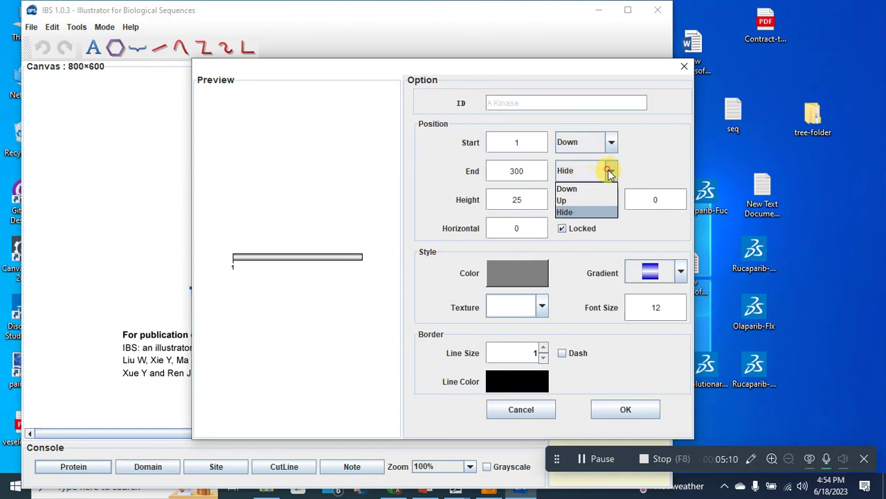
left_click(571, 201)
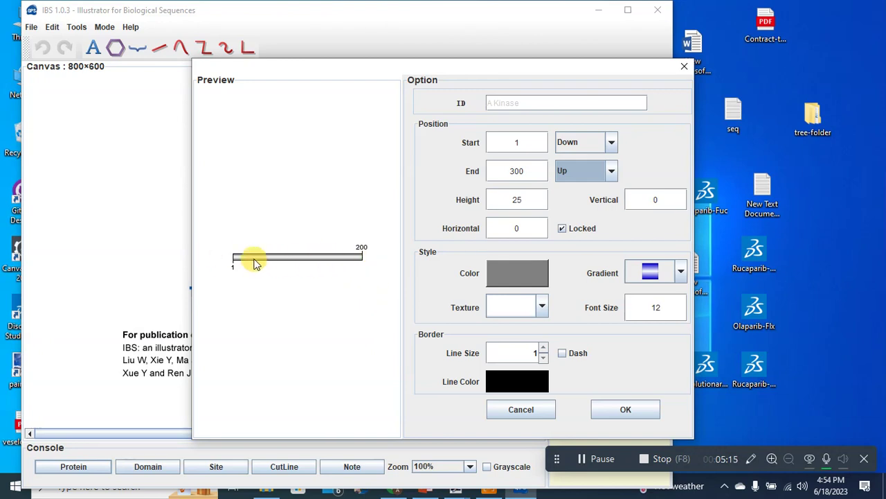
Step: Set the bar height to 50, keeping the vertical offset at 0
double_click(522, 201)
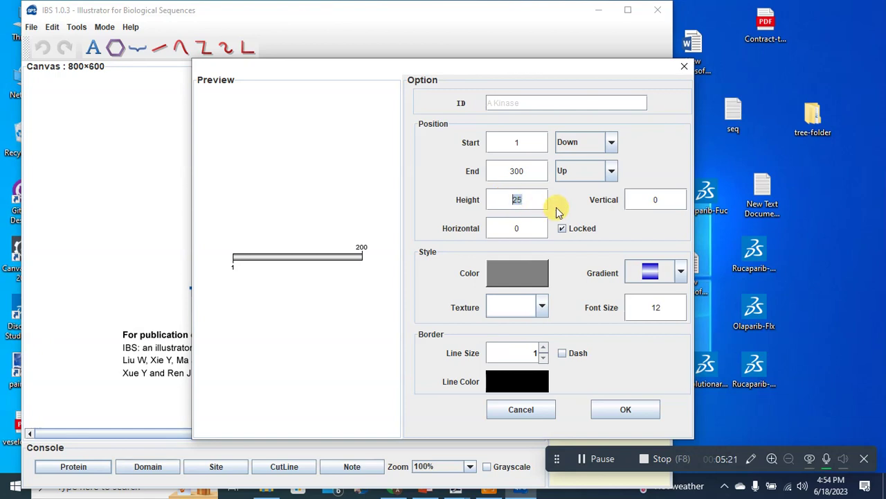
type("50")
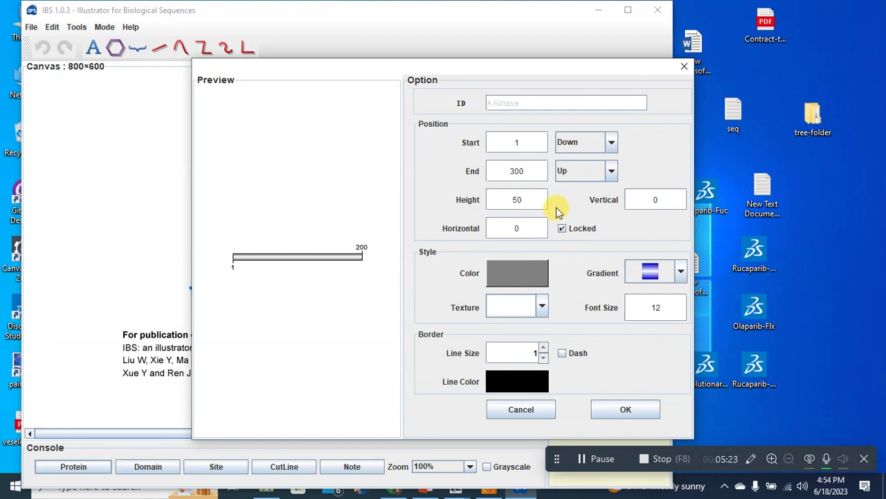
left_click(659, 199)
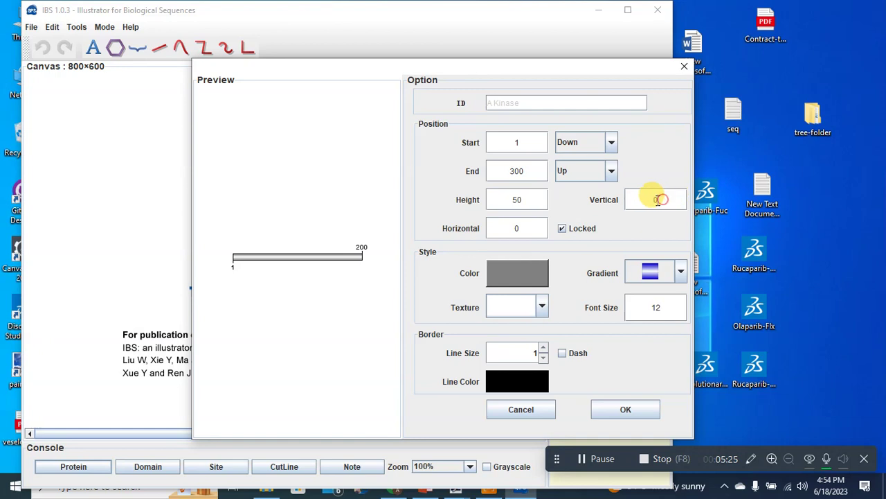
double_click(651, 201)
left_click(648, 201)
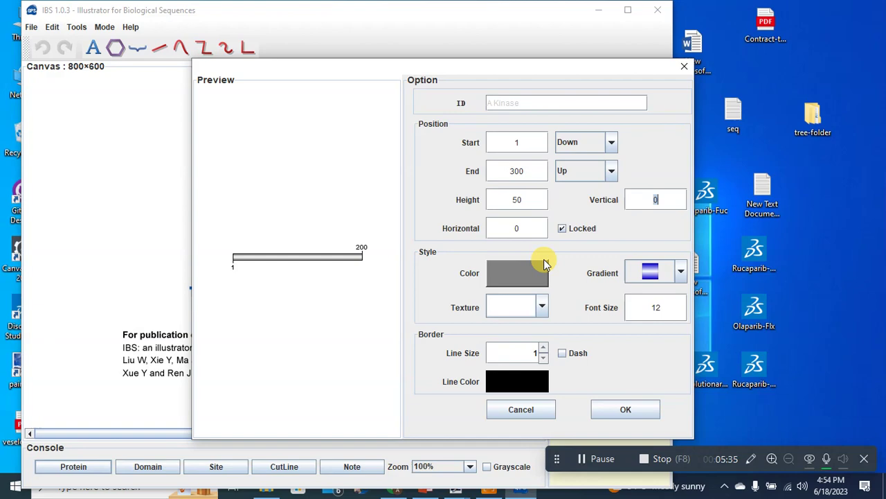
Step: Give the protein bar an orange fill with a different gradient
left_click(519, 272)
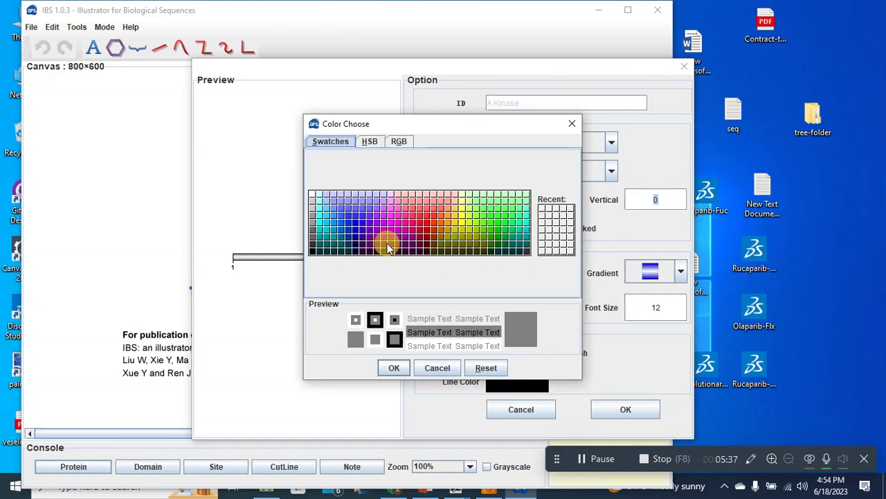
left_click(448, 229)
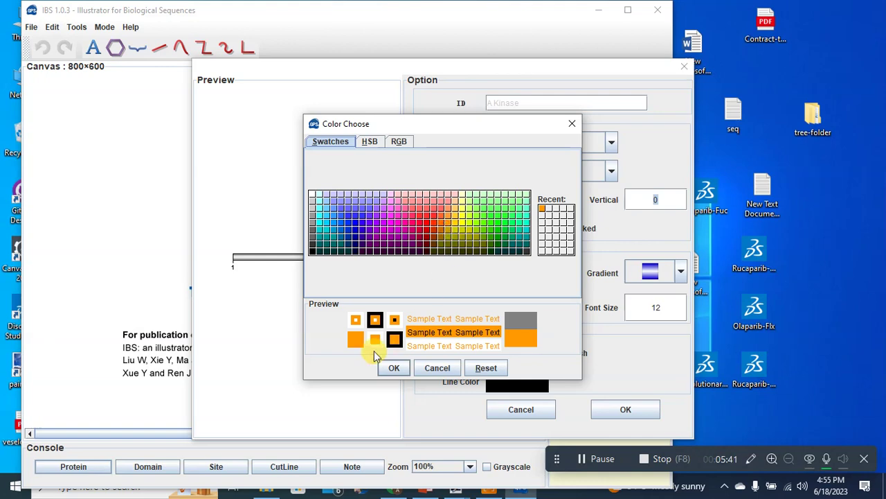
left_click(394, 368)
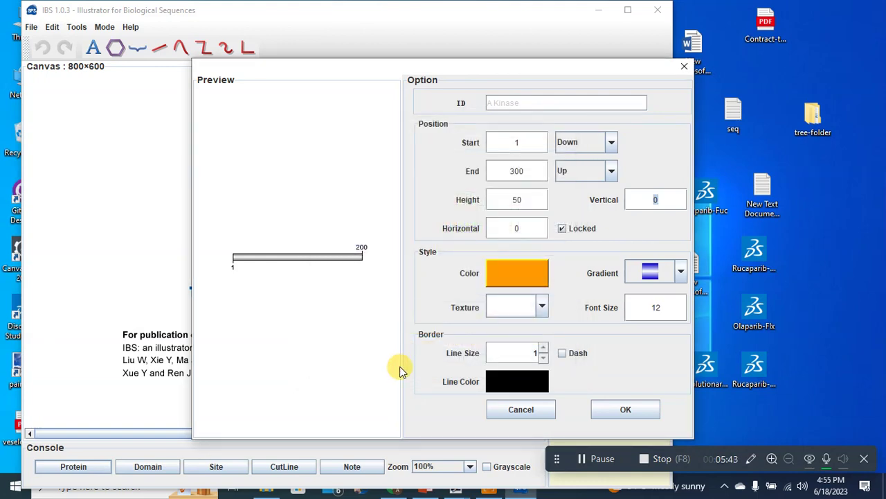
left_click(682, 275)
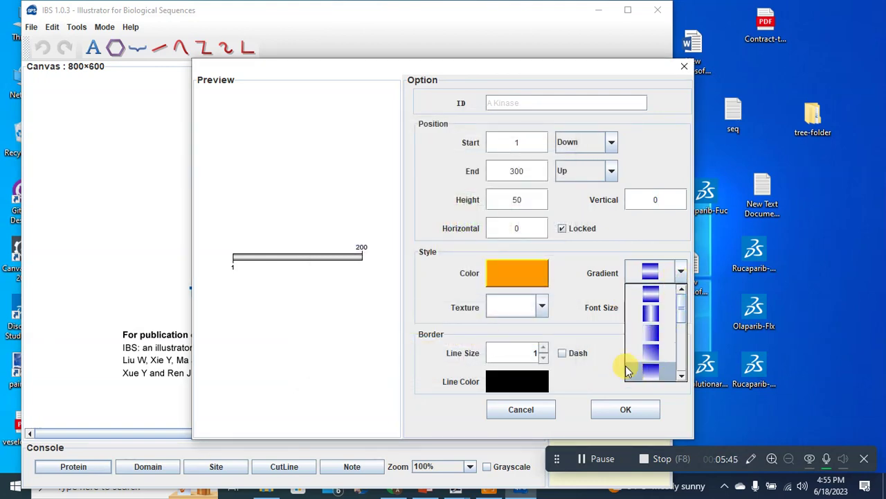
left_click(644, 355)
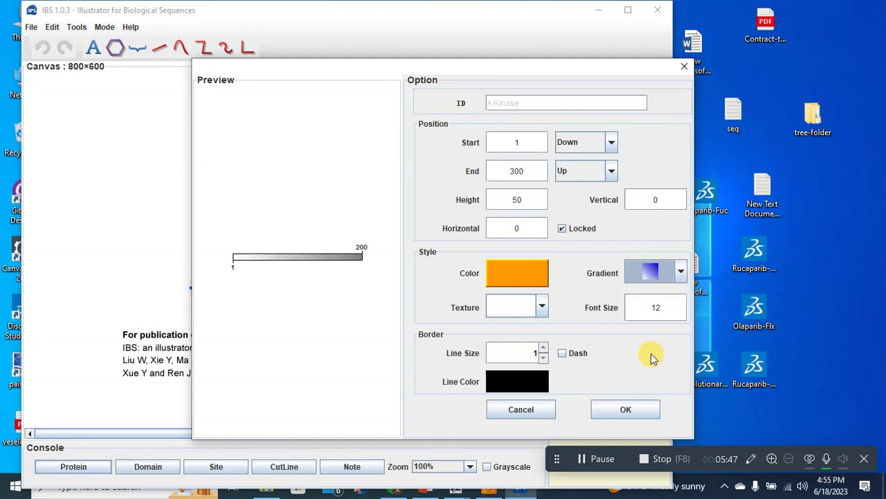
Step: Leave the texture unchanged, set font size 14 and border line size 2
left_click(542, 307)
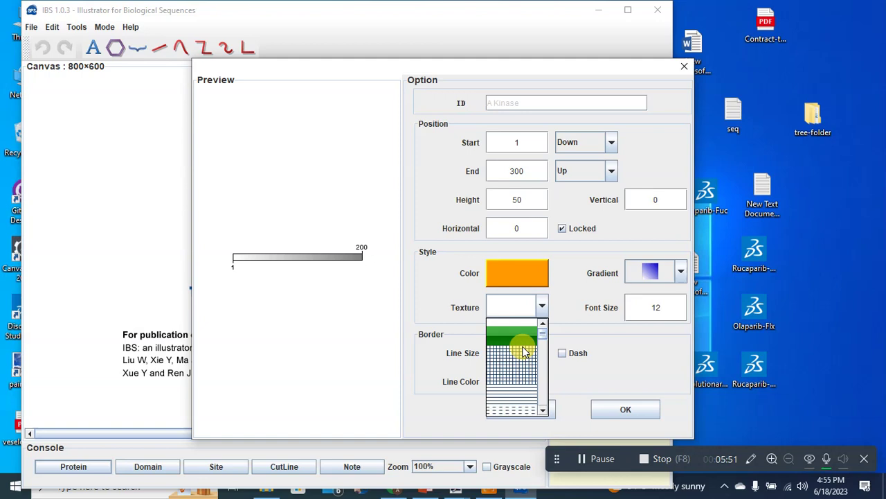
left_click(564, 306)
double_click(651, 309)
type("14")
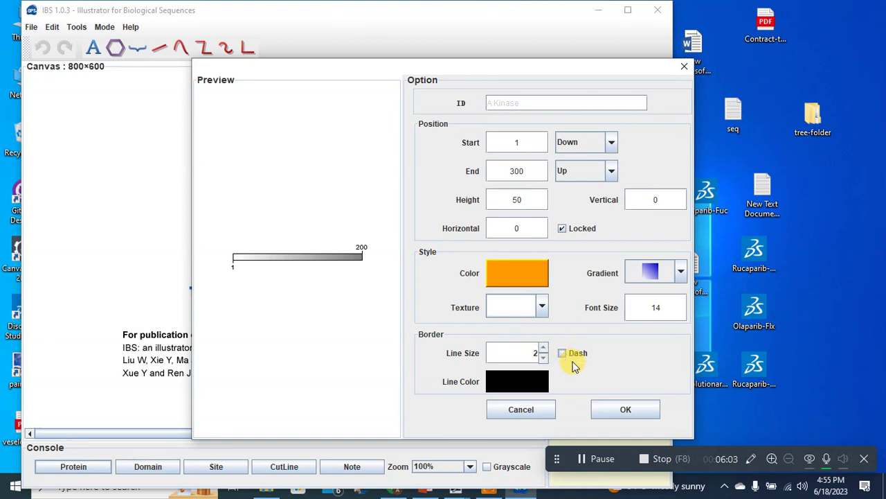
left_click(544, 348)
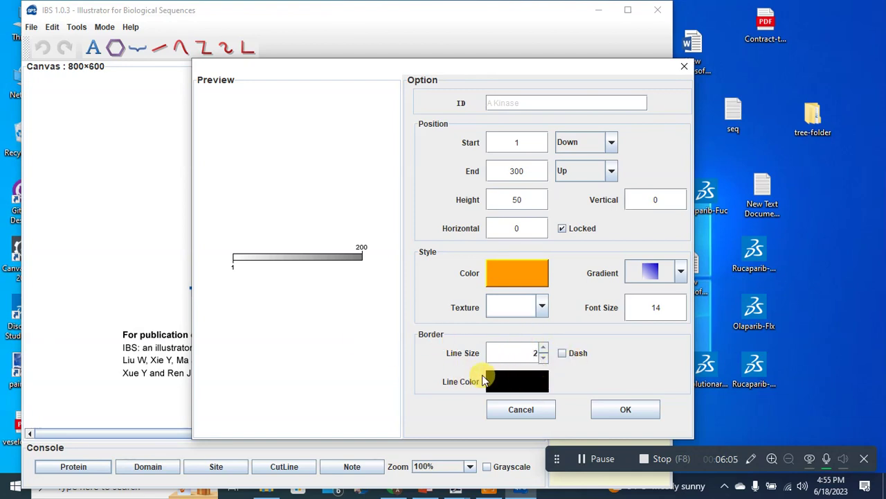
Step: Draw the orange A Kinase bar on the canvas and select it in the Component List
left_click(617, 413)
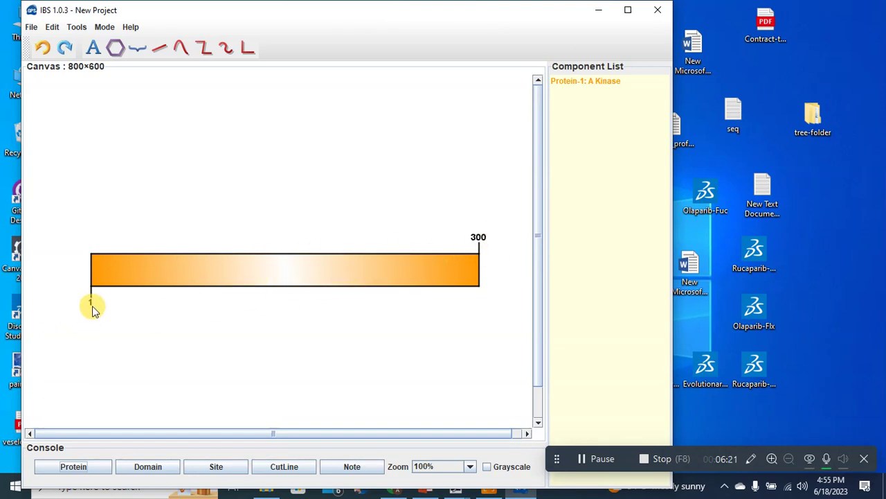
left_click(585, 82)
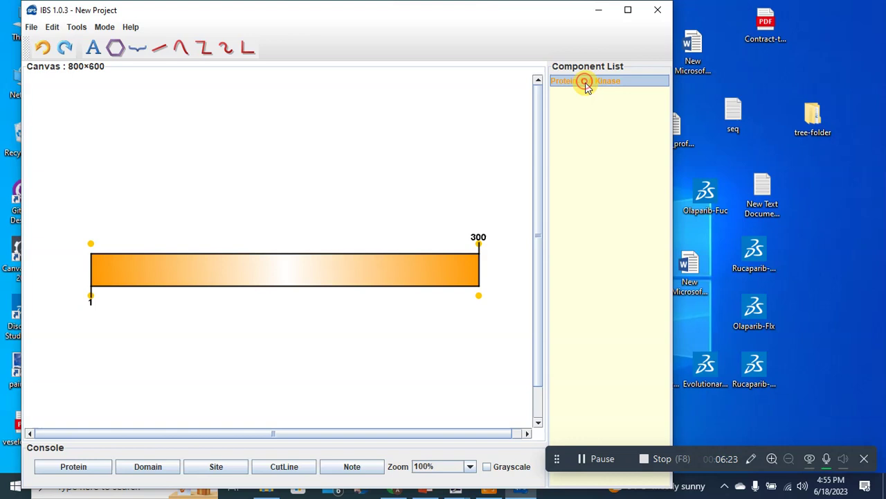
Step: Move the A Kinase end label below the bar and give the bar a yellow outline
double_click(585, 81)
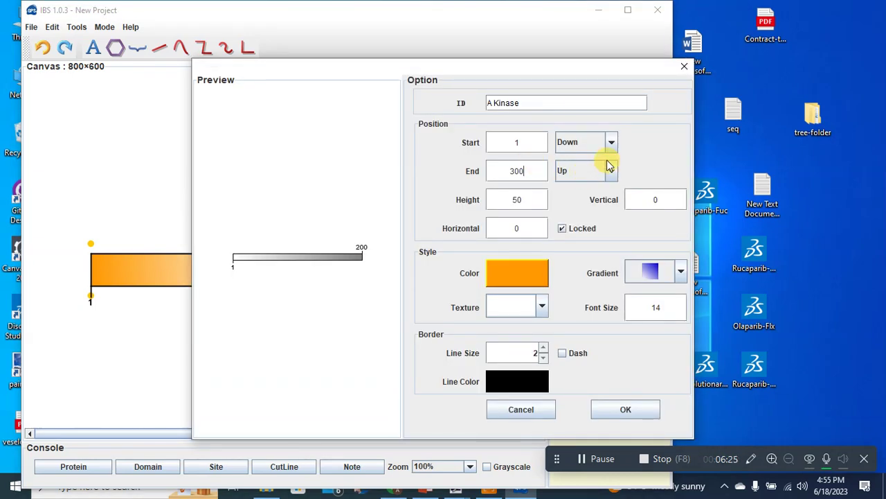
left_click(612, 172)
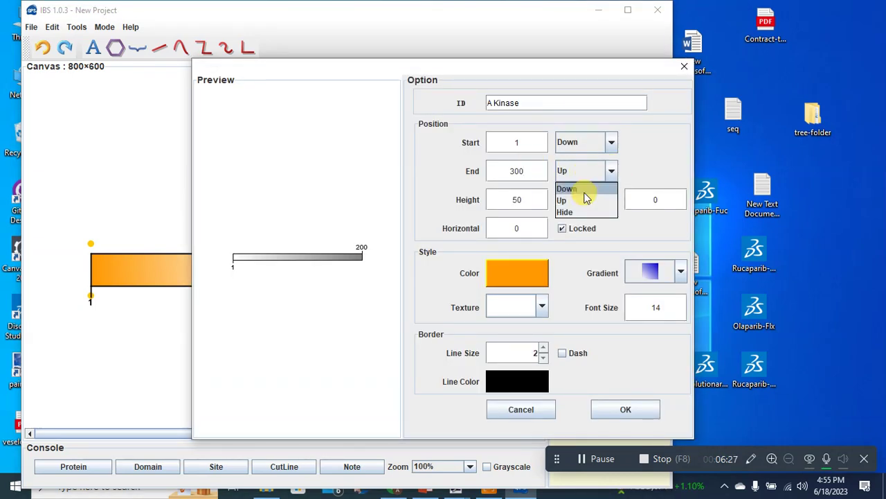
left_click(586, 187)
left_click(519, 379)
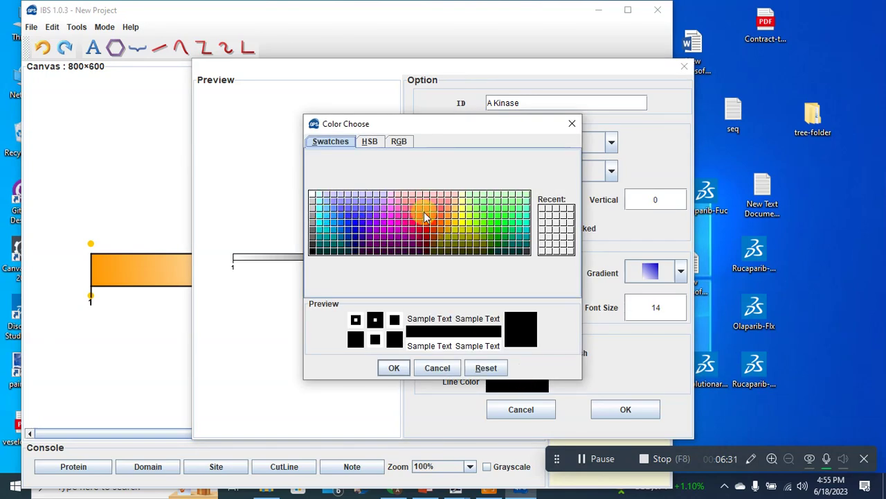
left_click(452, 227)
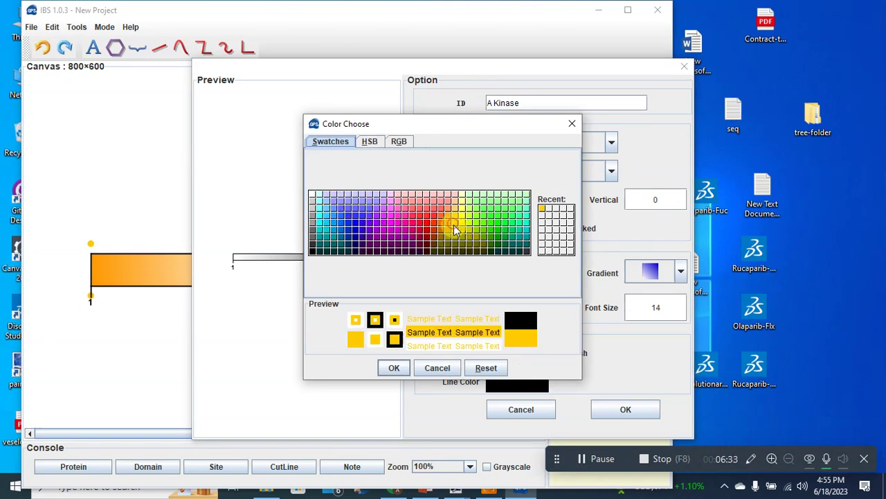
left_click(393, 368)
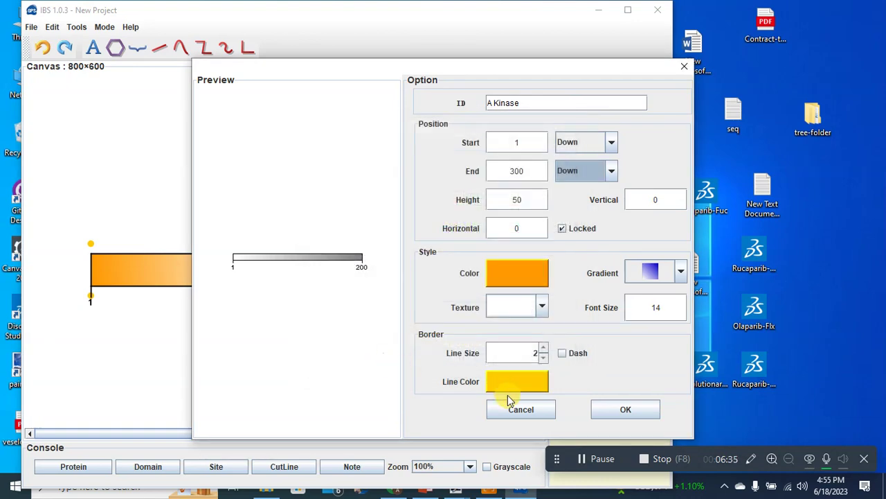
left_click(625, 409)
left_click(320, 320)
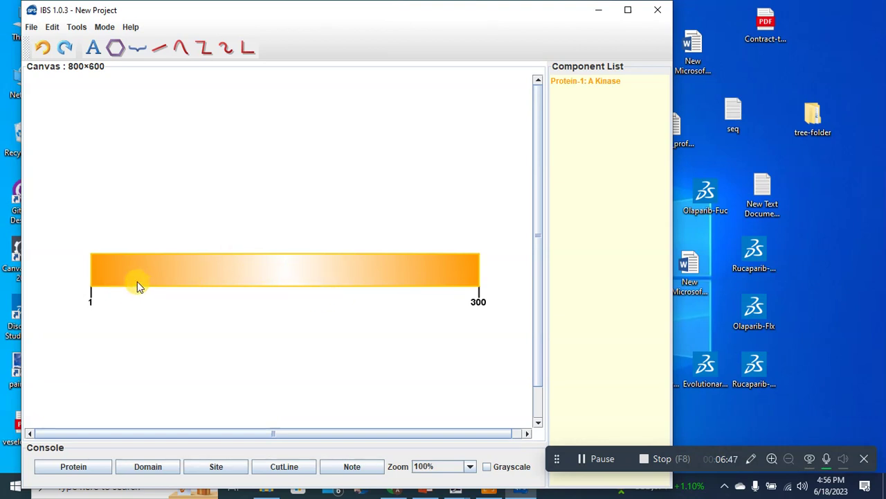
Step: Reduce the A Kinase bar height to 30
left_click(598, 82)
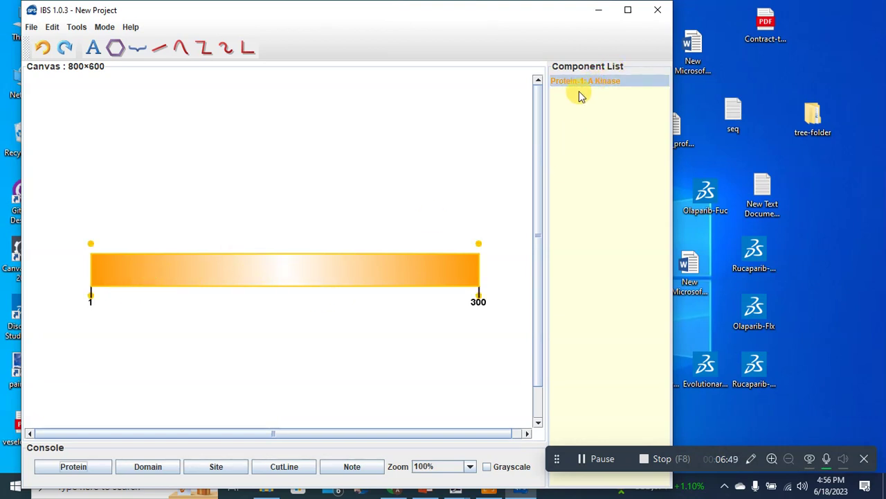
double_click(580, 83)
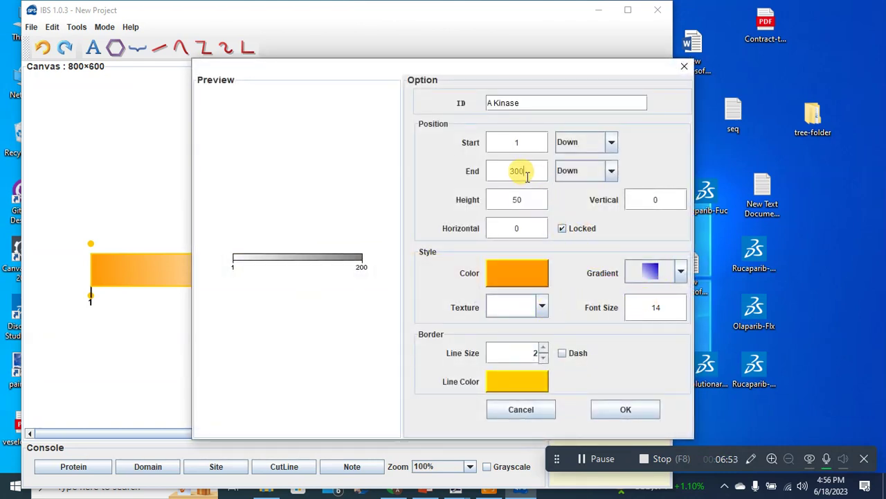
double_click(518, 199)
type("30")
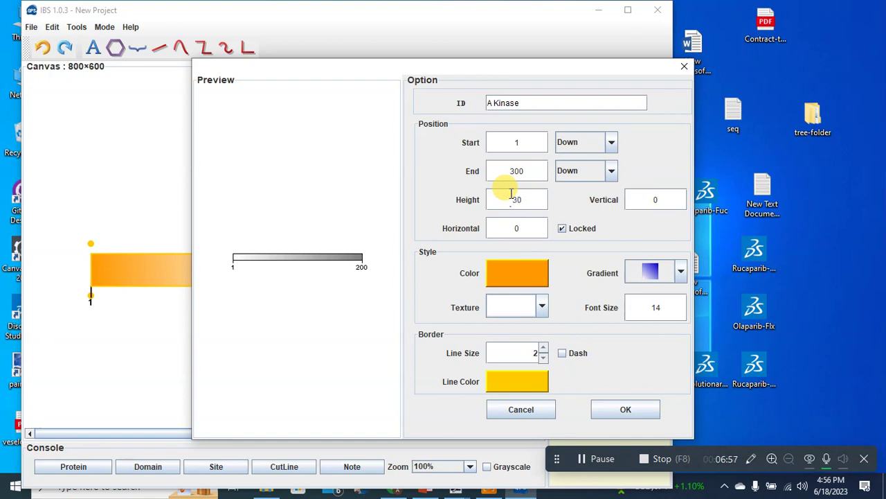
left_click(619, 412)
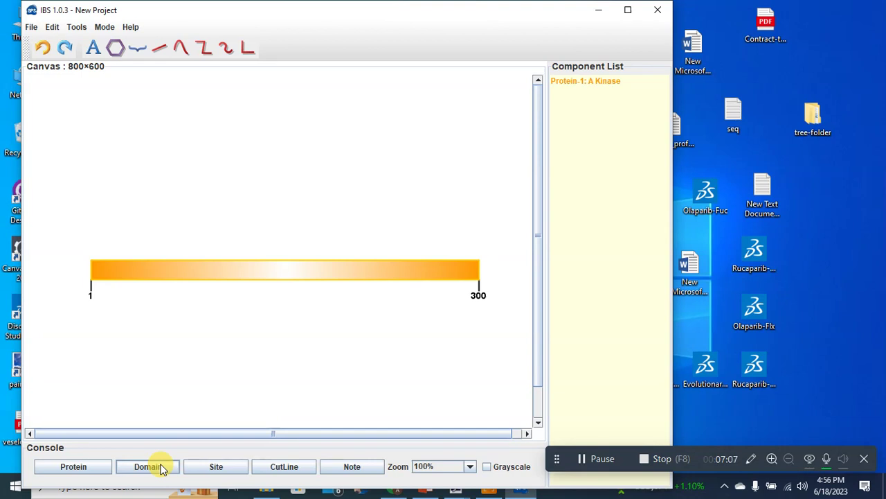
Step: Add a domain spanning positions 25 to 125 with the start label hidden
left_click(162, 468)
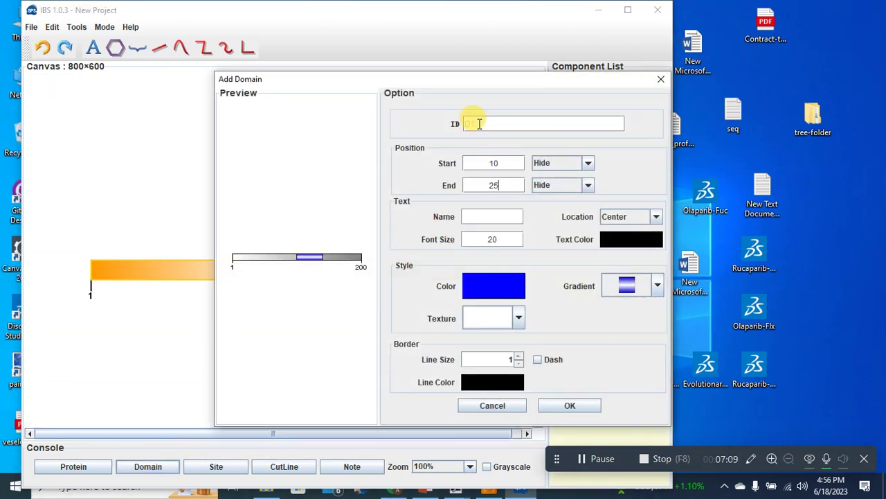
left_click(478, 123)
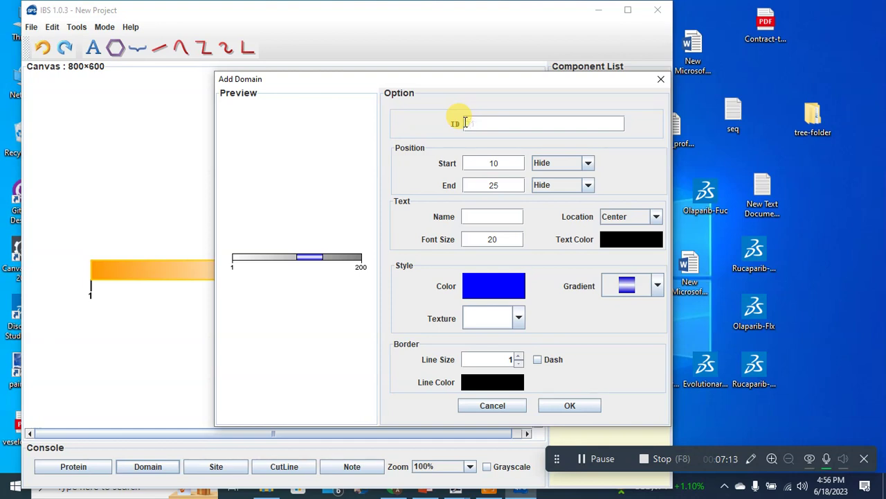
left_click_drag(468, 163, 500, 163)
type("25")
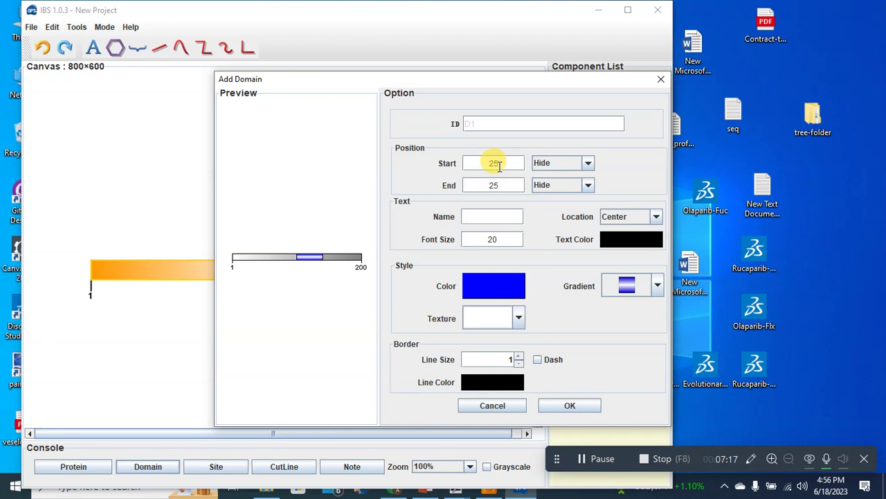
left_click(497, 183)
type("125")
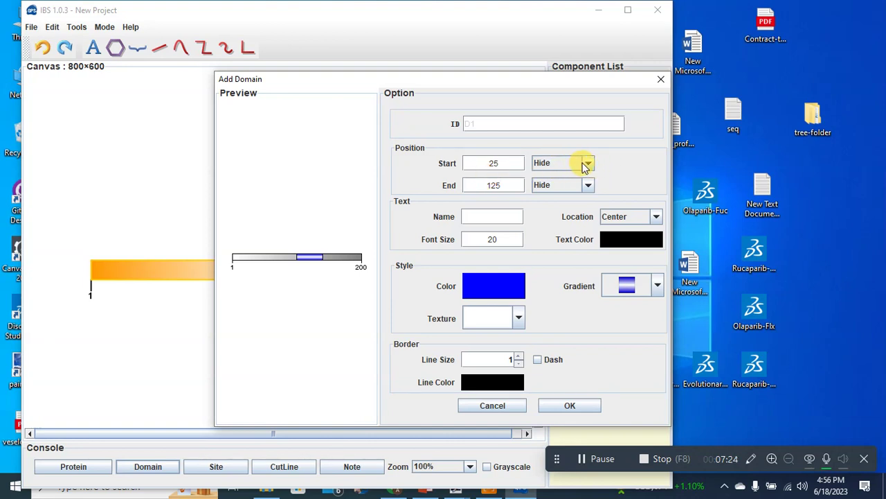
left_click(585, 164)
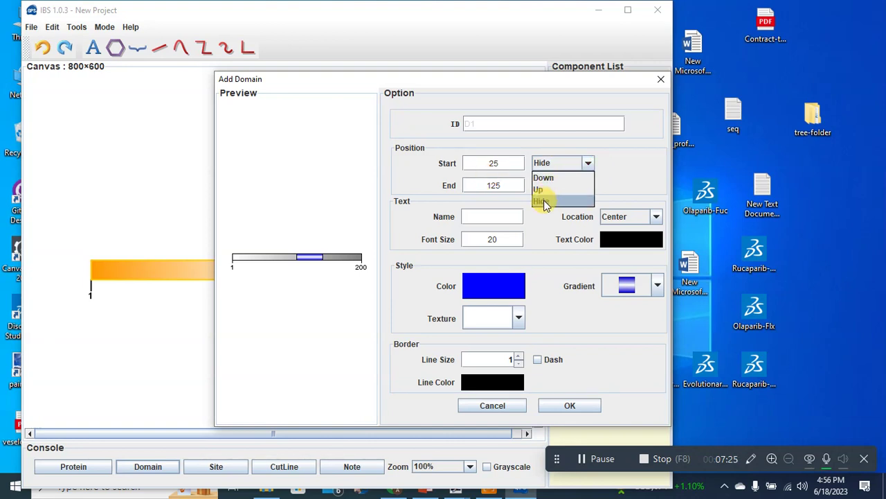
left_click(589, 163)
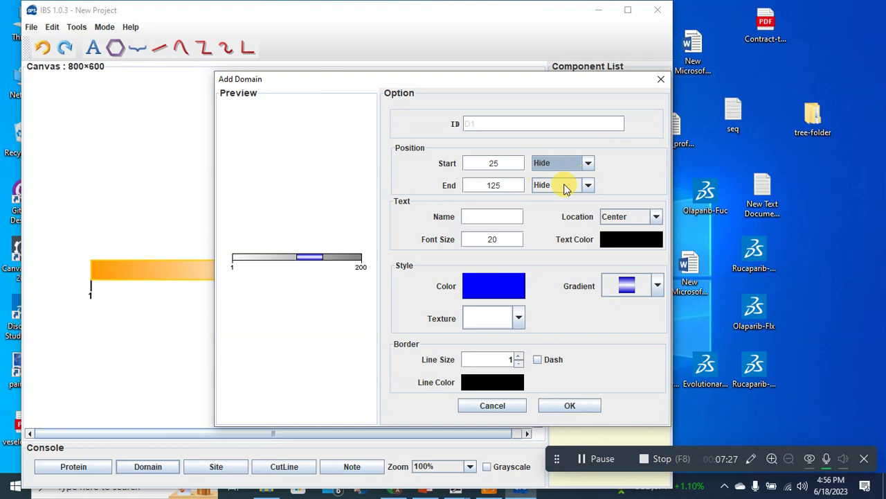
Step: Name the domain D1 with font size 14 and add it to the bar
left_click(463, 217)
type("D1")
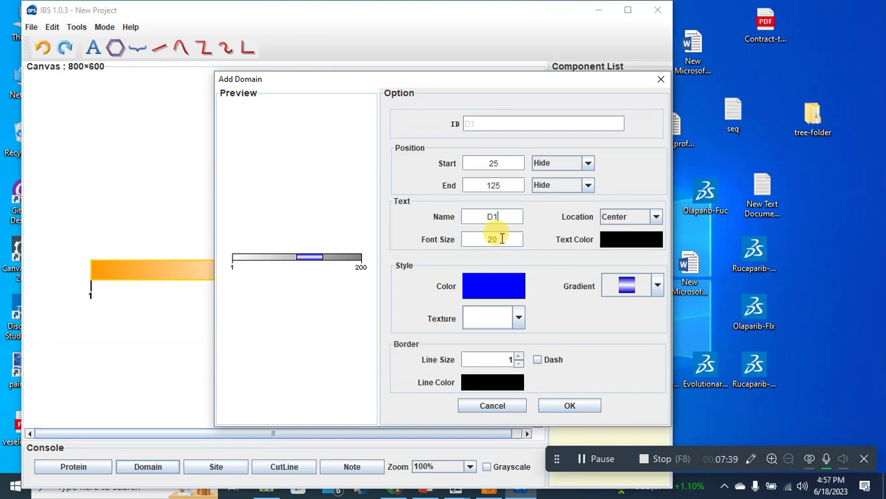
left_click_drag(501, 239, 483, 236)
type("14")
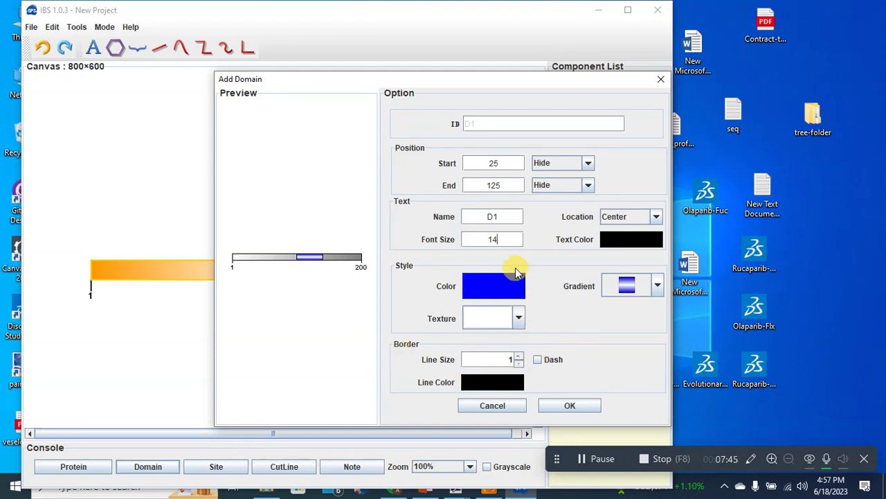
left_click(551, 405)
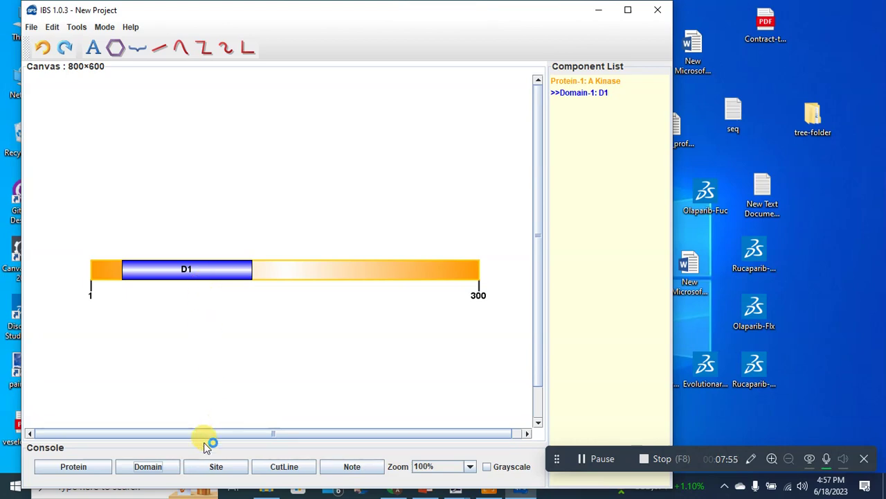
left_click(215, 466)
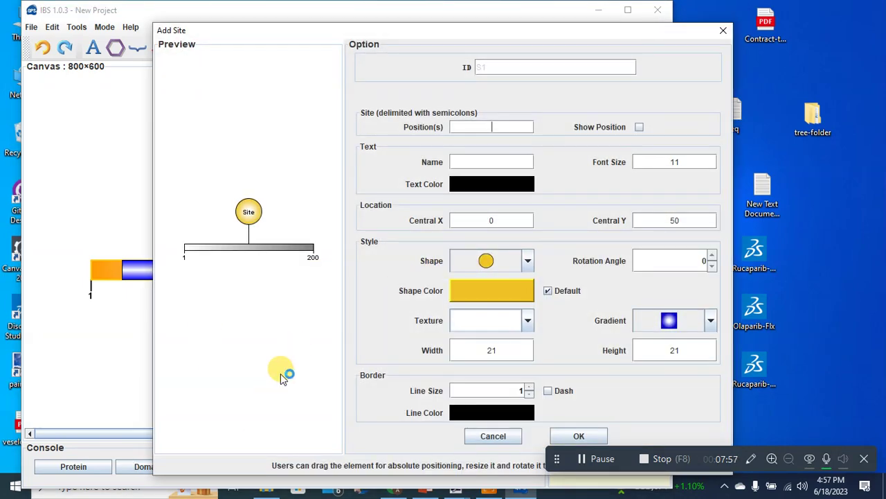
Step: Reopen the site dialog and enter position 100 with the name A100L
left_click(723, 30)
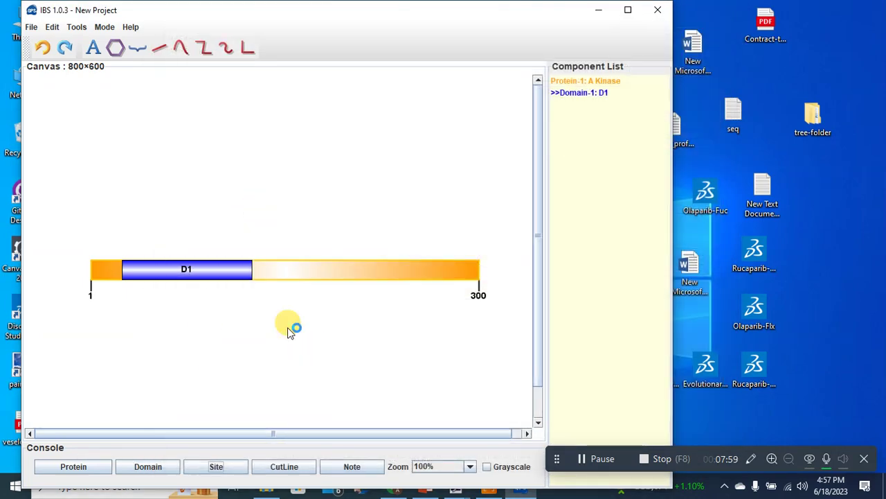
left_click(237, 467)
type("100")
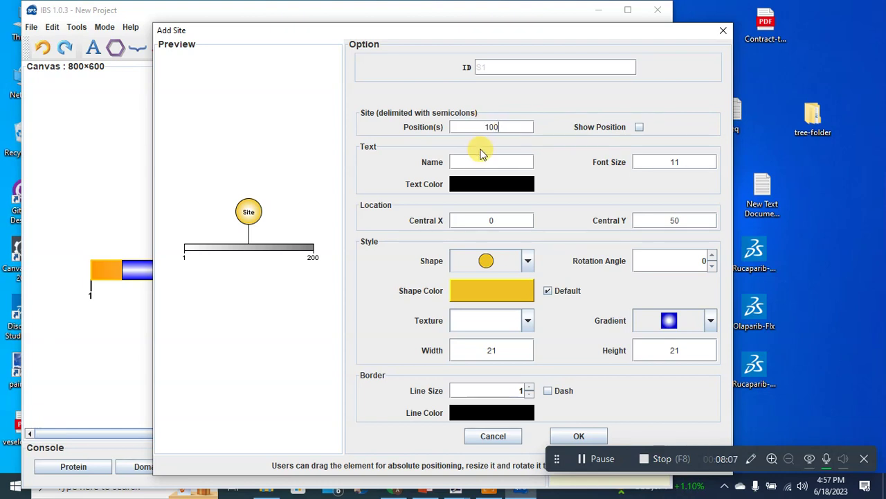
left_click(471, 163)
type("A100L")
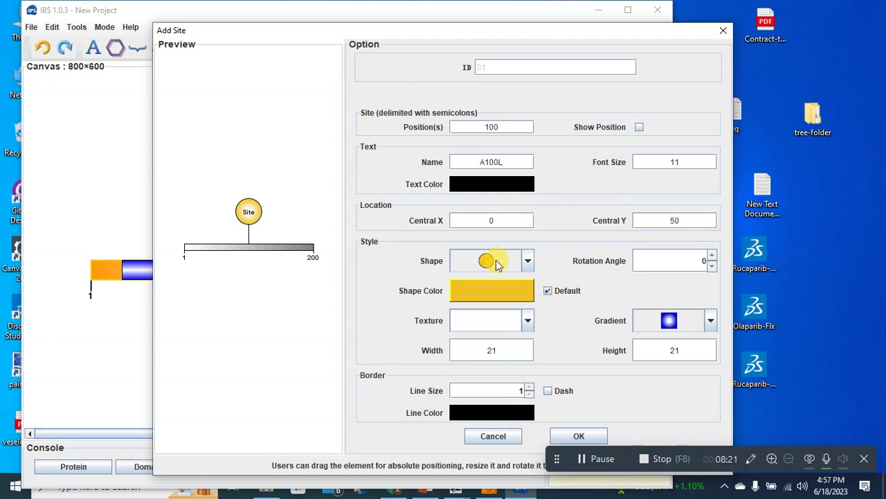
Step: Keep the circle shape, color the marker magenta, and add the A100L site
left_click(527, 260)
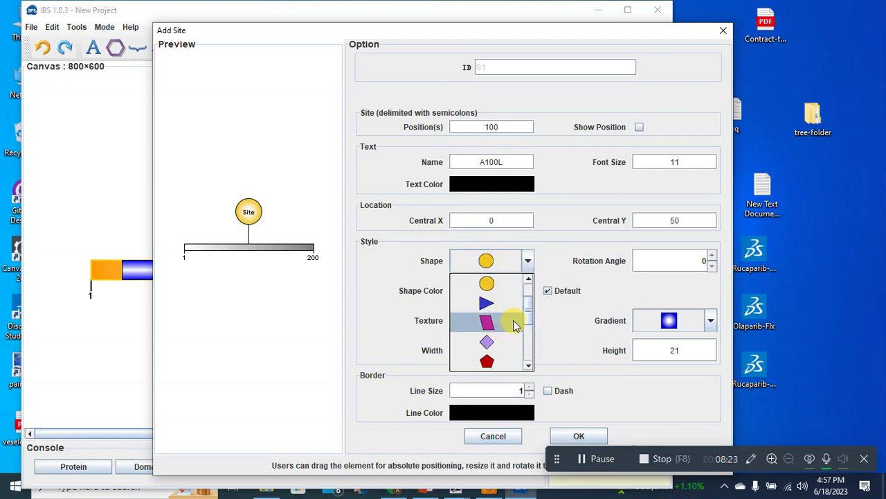
mouse_move(524, 306)
left_mouse_down()
mouse_move(529, 365)
mouse_move(529, 294)
left_mouse_up()
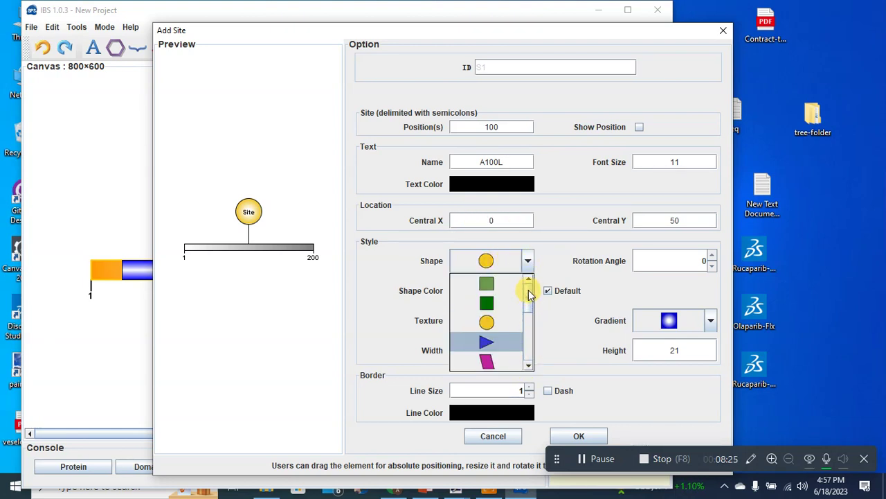
left_click(486, 320)
left_click(482, 289)
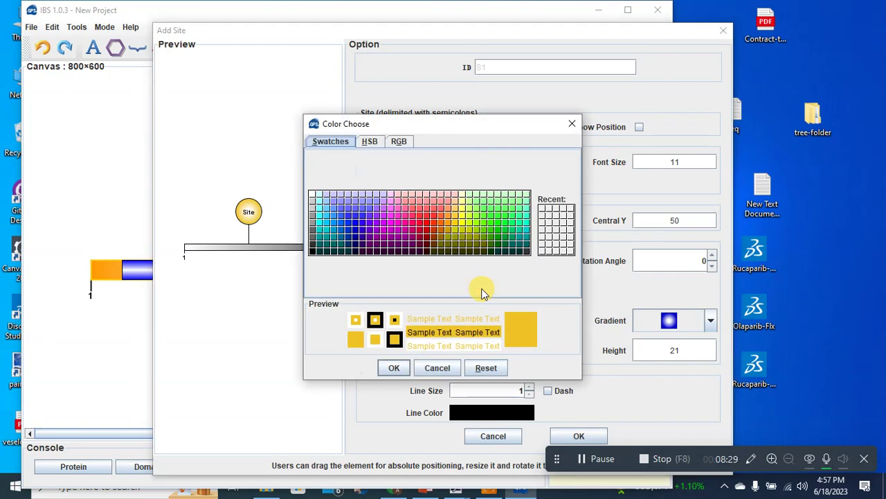
left_click(404, 225)
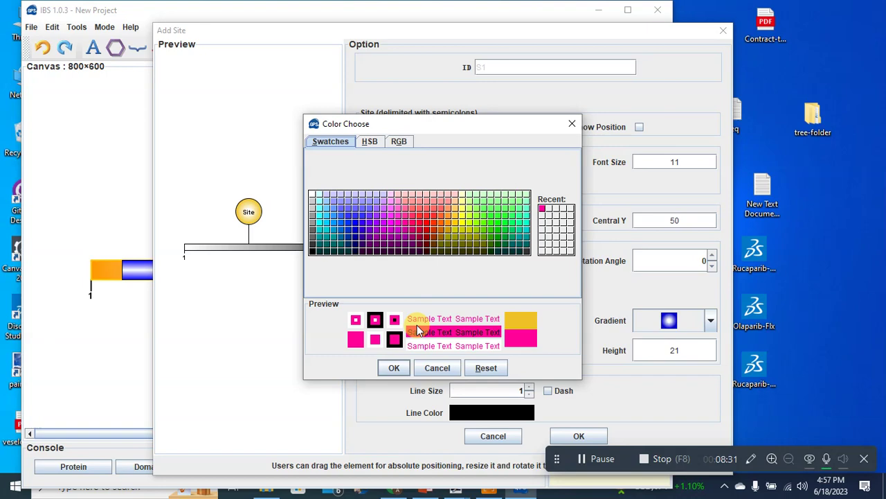
left_click(392, 368)
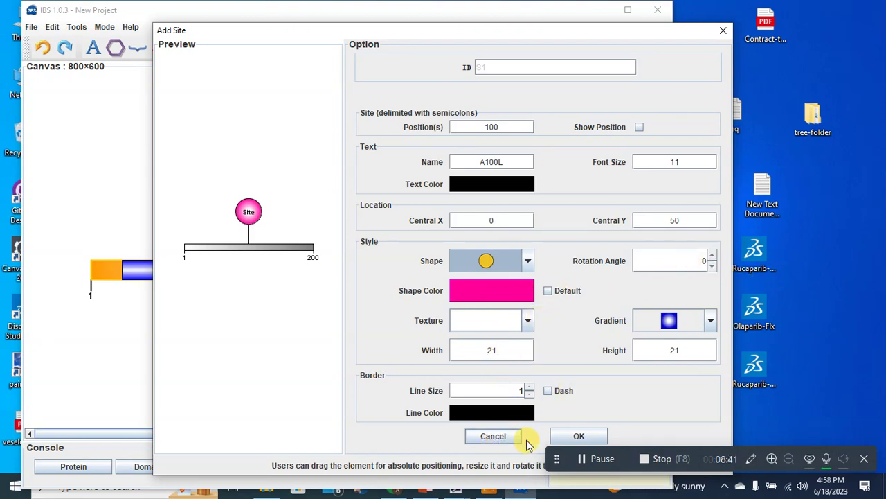
left_click(579, 436)
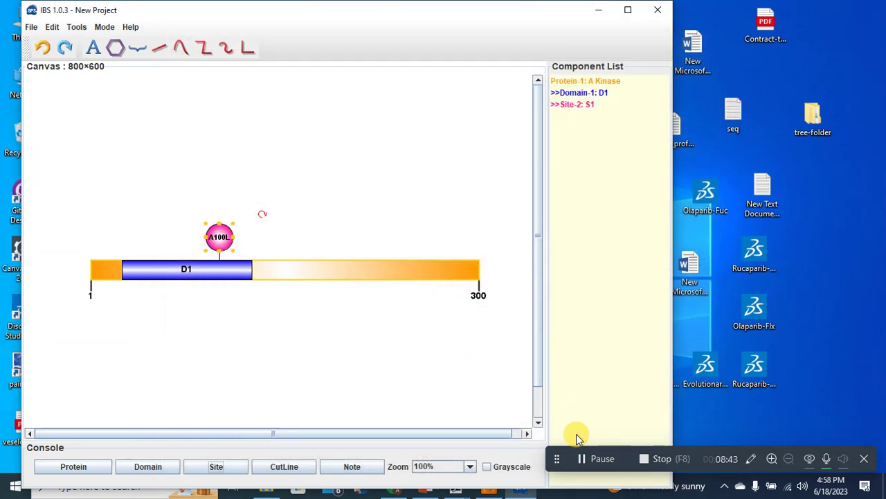
Step: Shrink the A100L site marker to a small dot, then open site S1's Edit Site settings
left_click(220, 239)
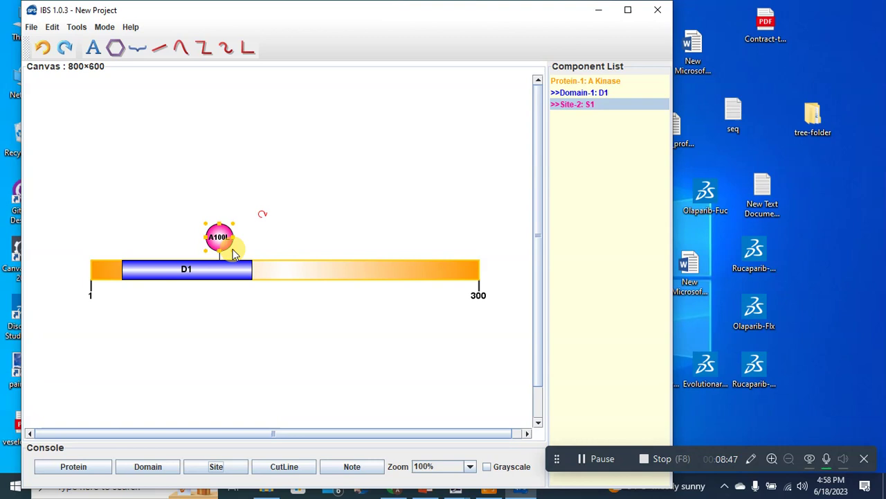
left_click(233, 251)
left_click(229, 246)
left_click_drag(217, 229, 218, 237)
left_click(217, 237)
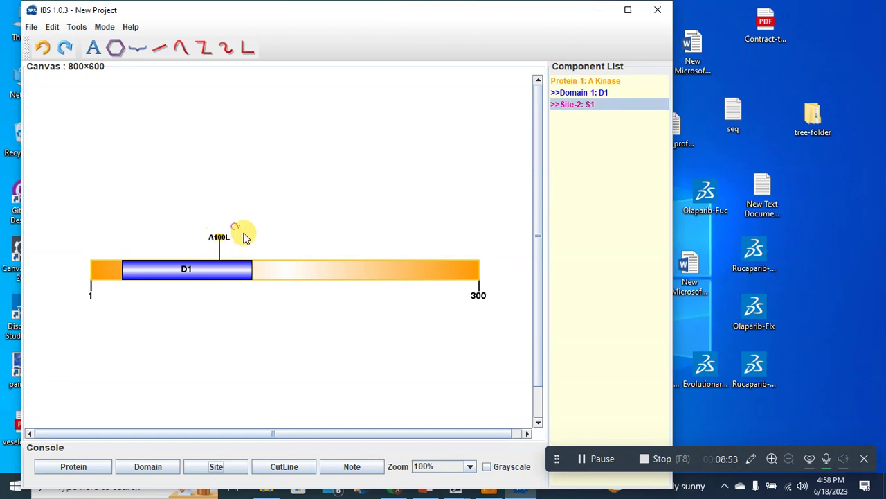
left_click(217, 236)
left_click_drag(214, 237, 217, 235)
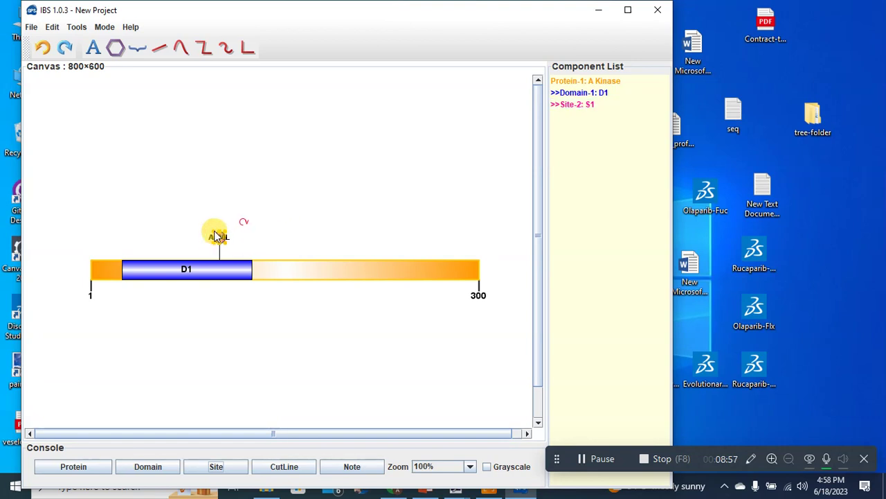
left_click(217, 236)
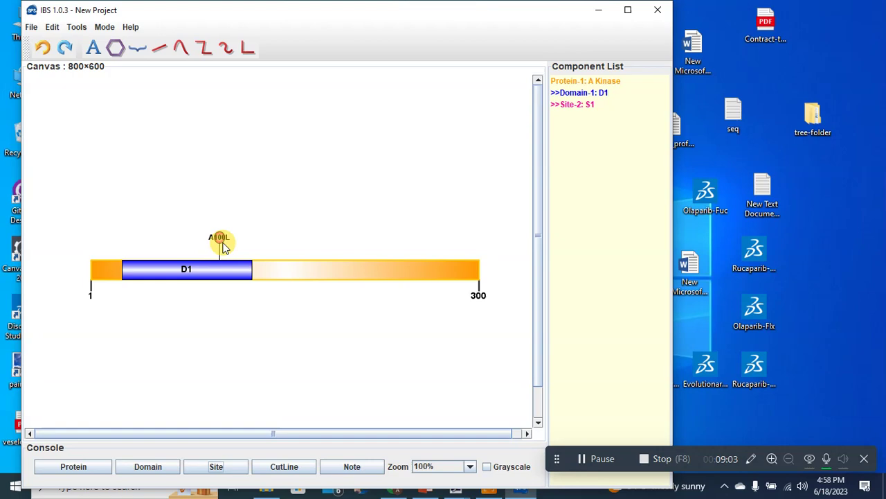
double_click(566, 104)
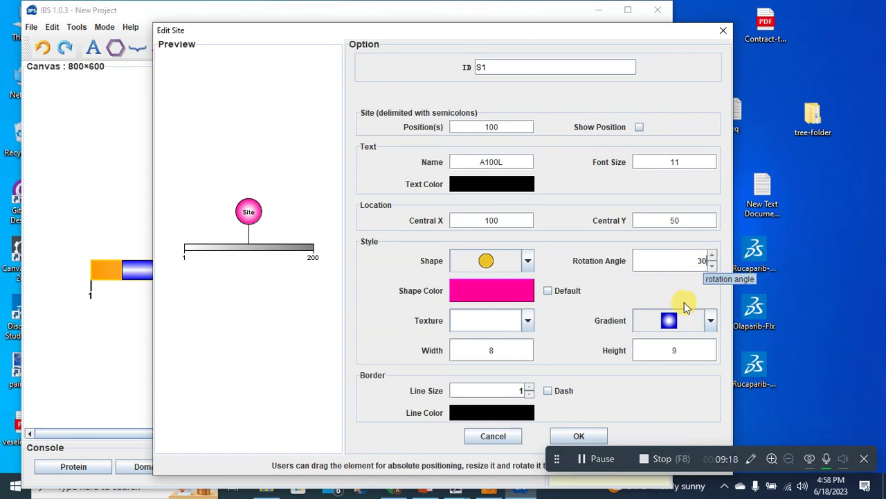
Step: Rotate the A100L site 30° and change its Central X from 100 to 50
left_click(567, 434)
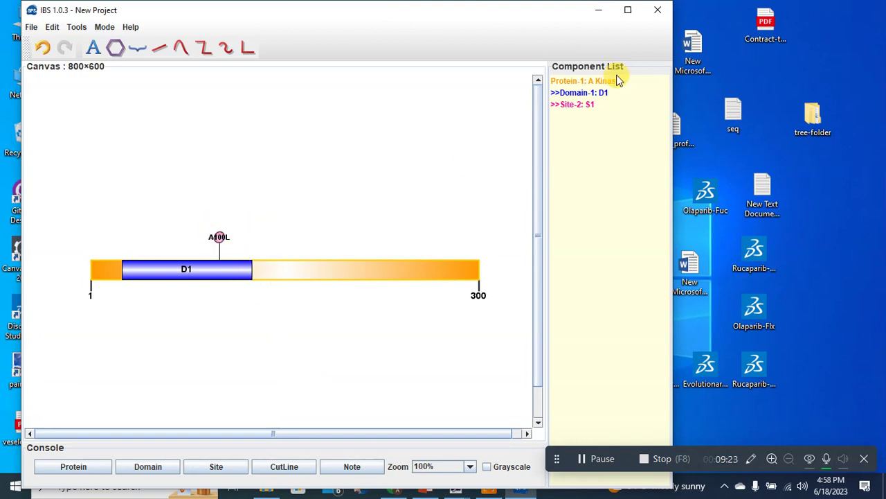
left_click(577, 106)
double_click(578, 108)
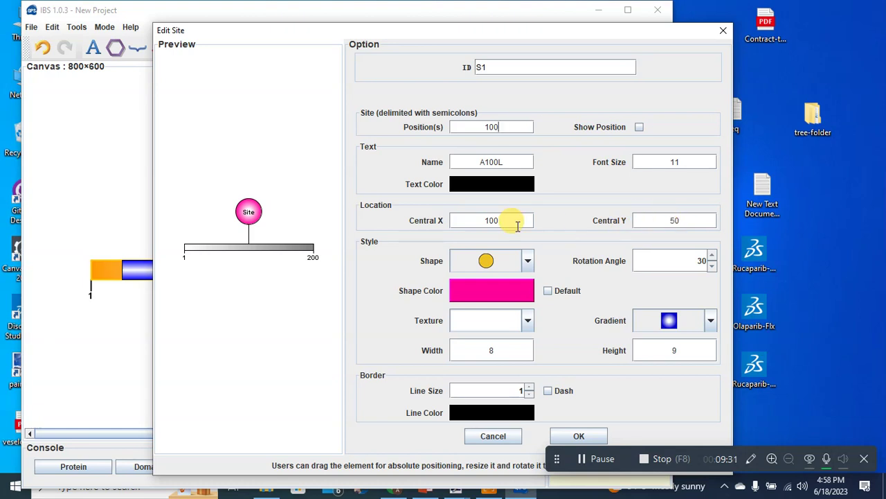
double_click(485, 220)
type("50")
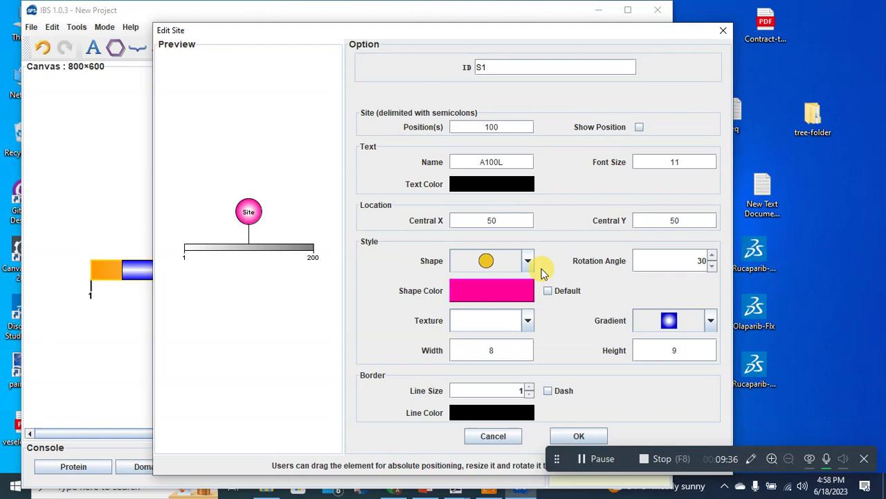
left_click(579, 436)
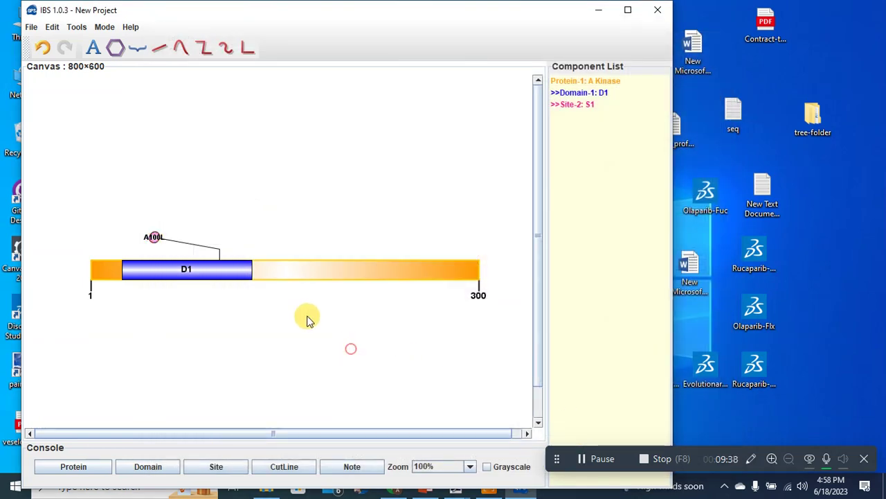
Step: Drag the A100L site back above residue 100 so its stem stands vertical
left_click(155, 237)
left_click_drag(155, 237, 209, 226)
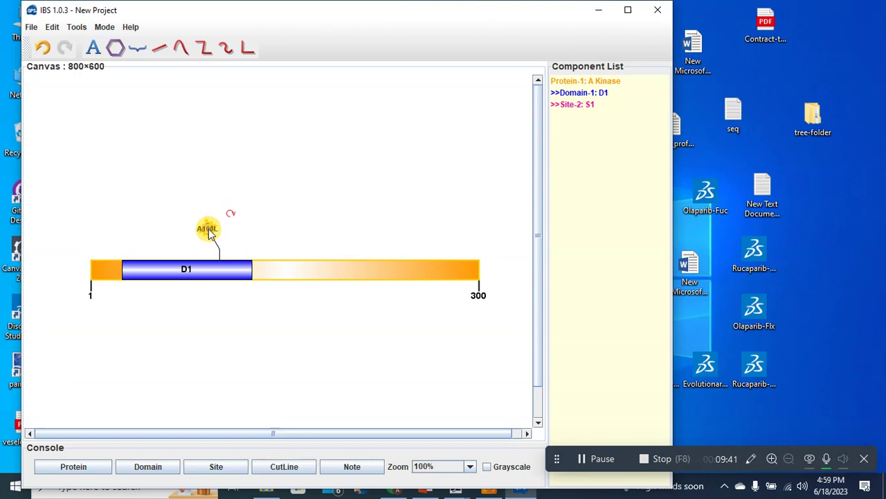
left_click_drag(210, 226, 208, 230)
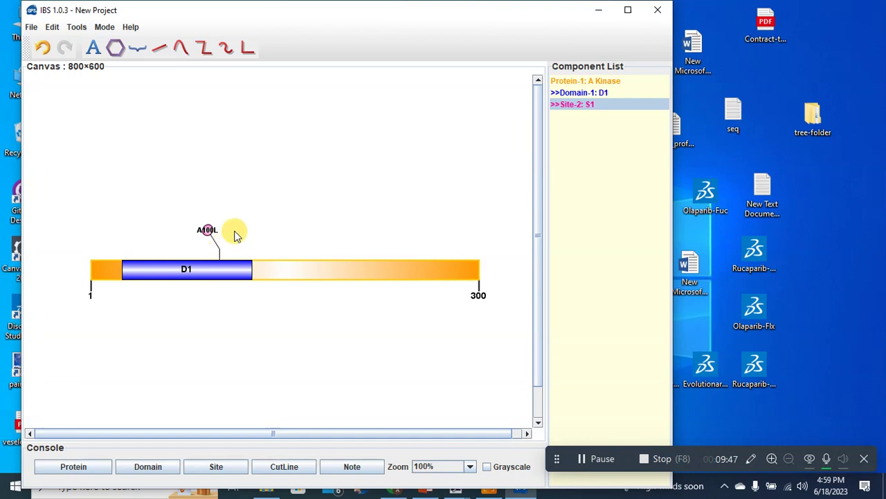
left_click_drag(218, 248, 214, 256)
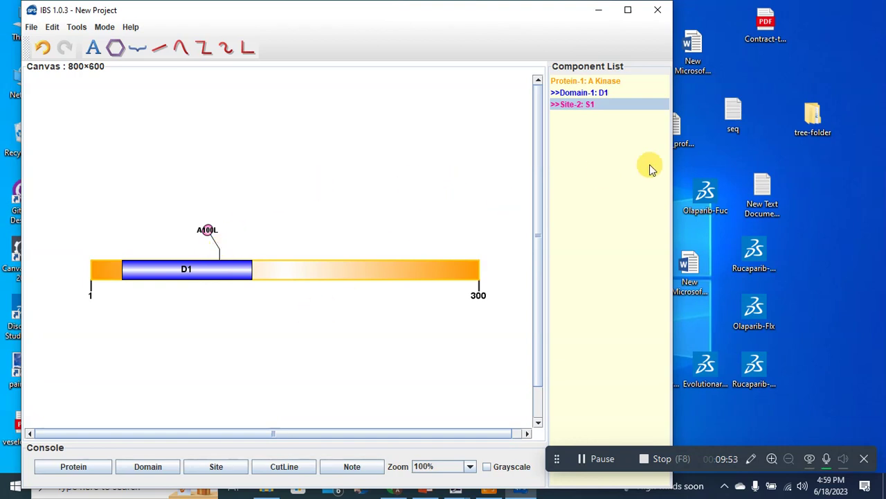
left_click(156, 468)
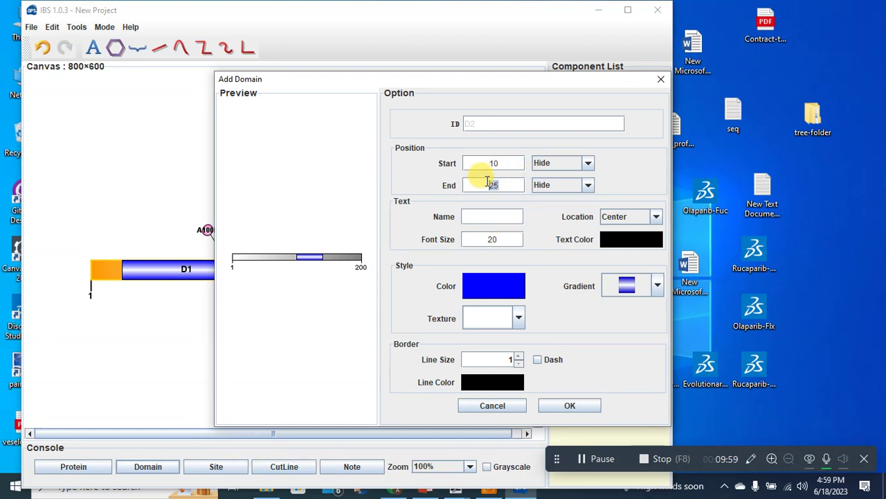
Step: Add domain D2 spanning positions 150 to 250
left_click(497, 162)
type("150")
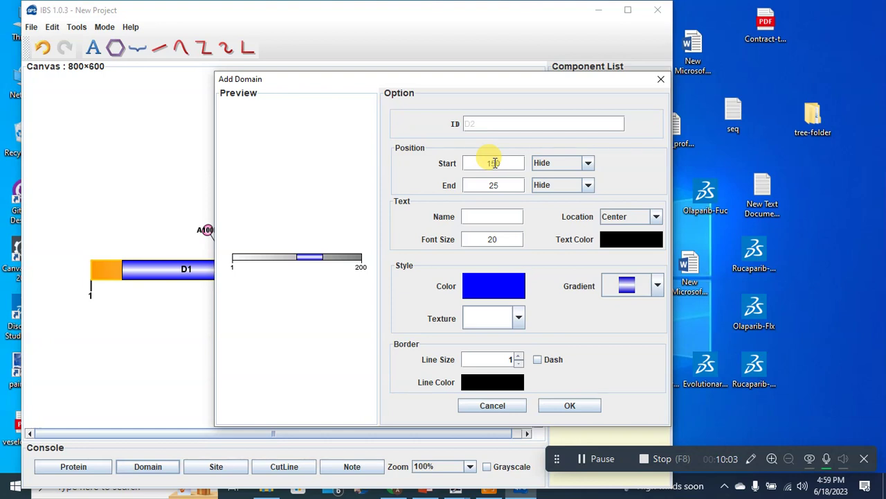
left_click(502, 189)
type("0")
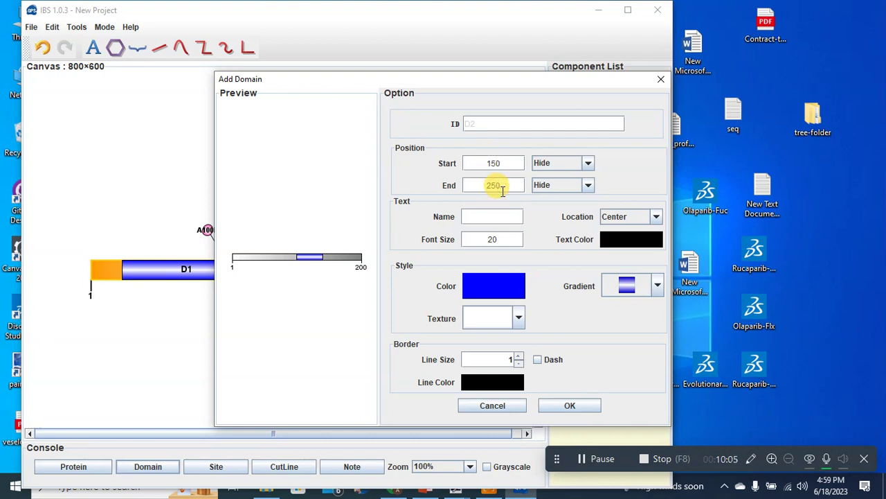
left_click(499, 215)
type("D2")
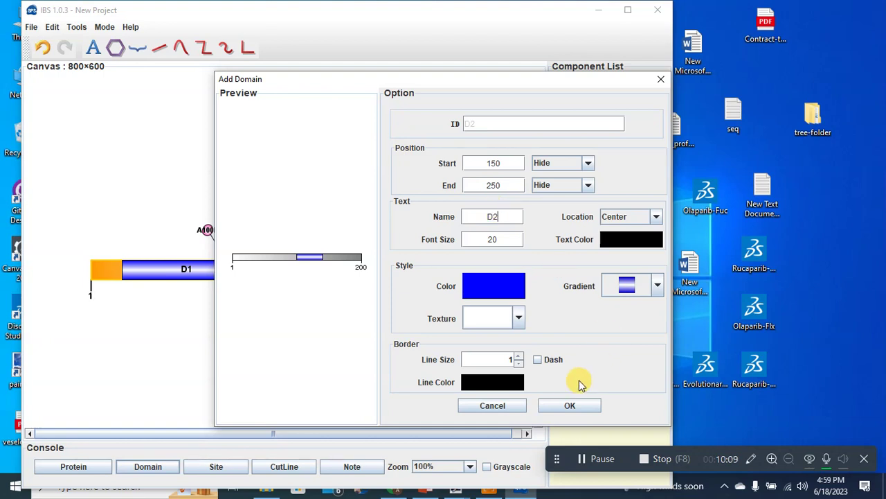
left_click(565, 405)
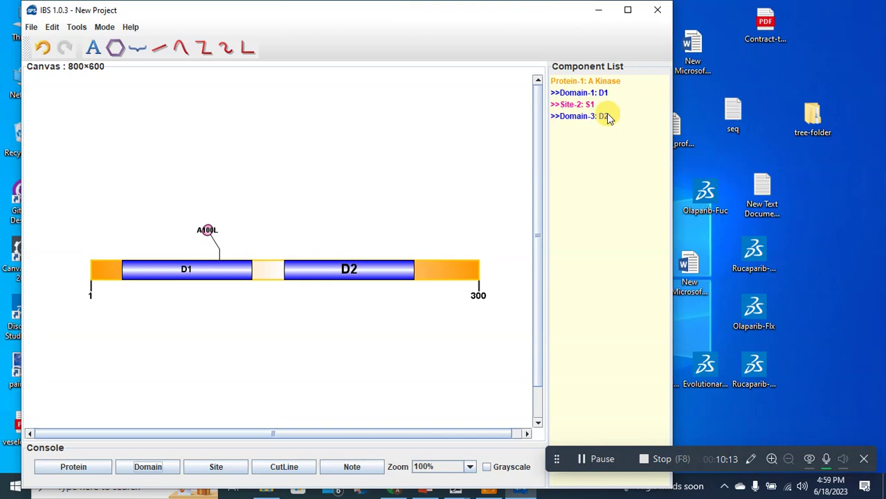
Step: Recolour domain D2 bright green
double_click(583, 117)
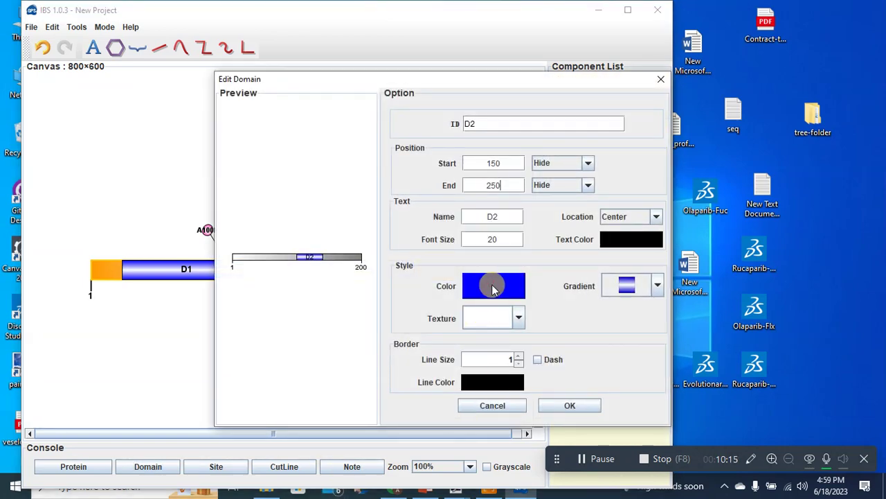
left_click(491, 284)
left_click(486, 216)
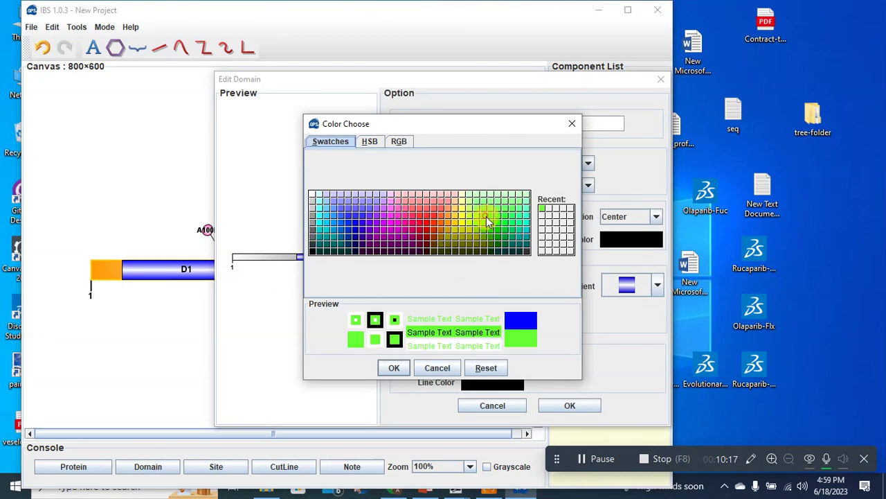
left_click(392, 369)
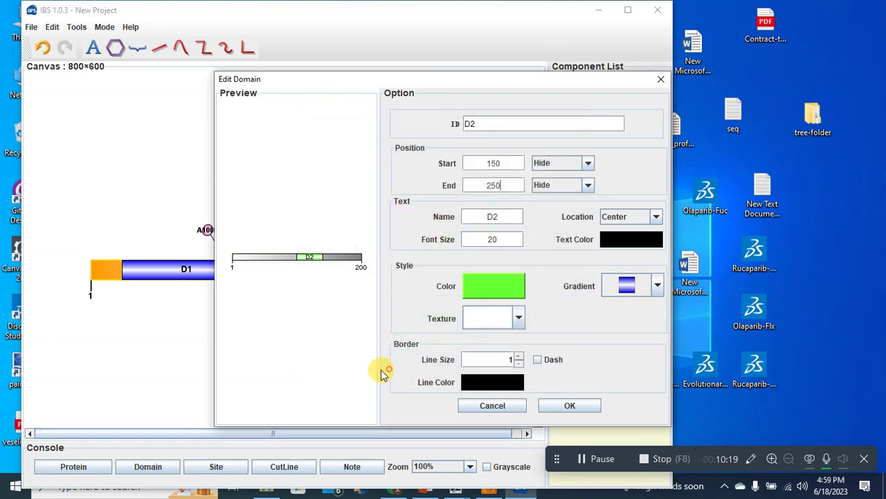
left_click(564, 405)
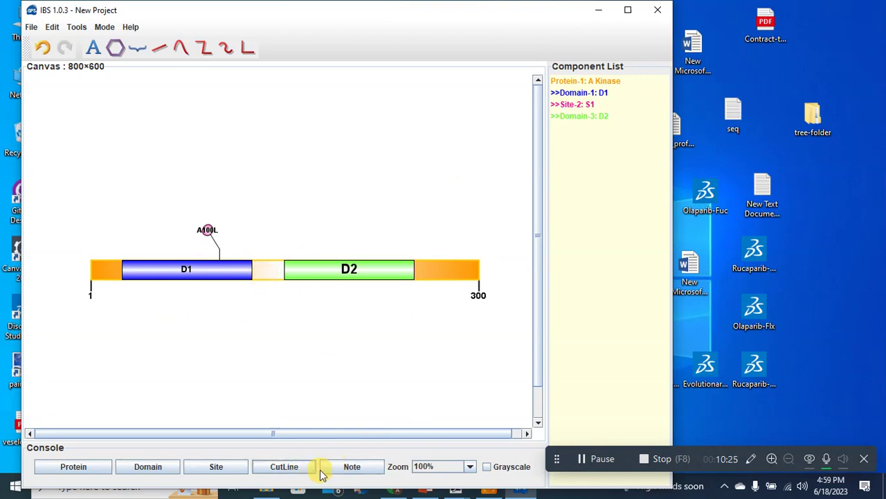
left_click(283, 466)
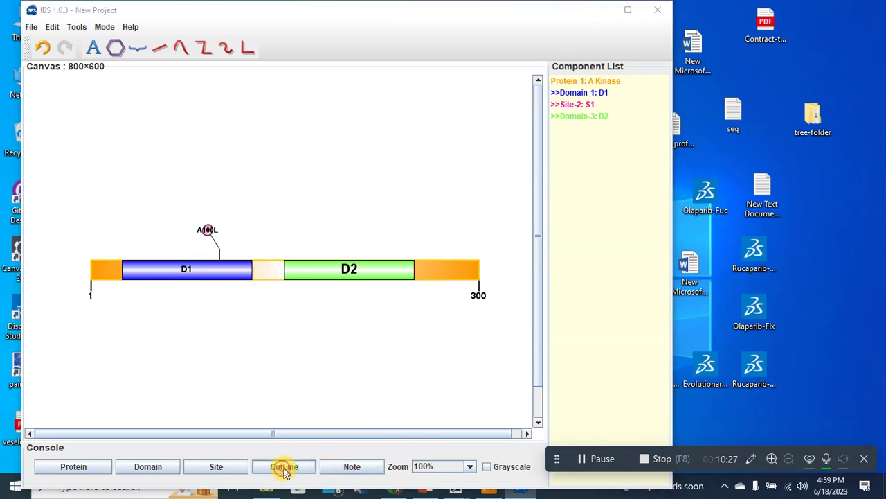
left_click(511, 272)
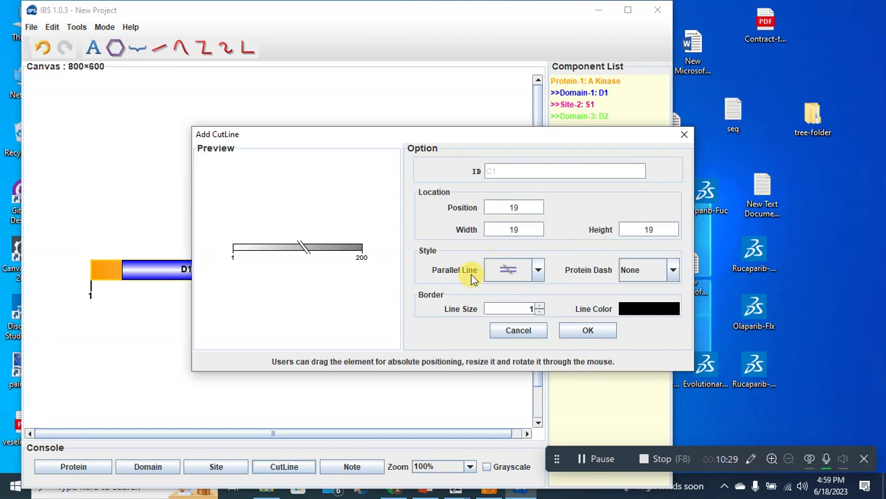
left_click(681, 135)
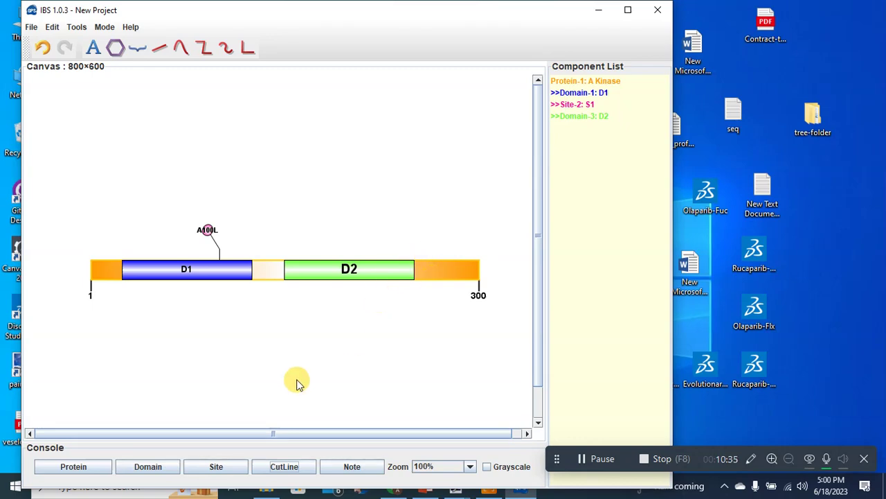
left_click(344, 469)
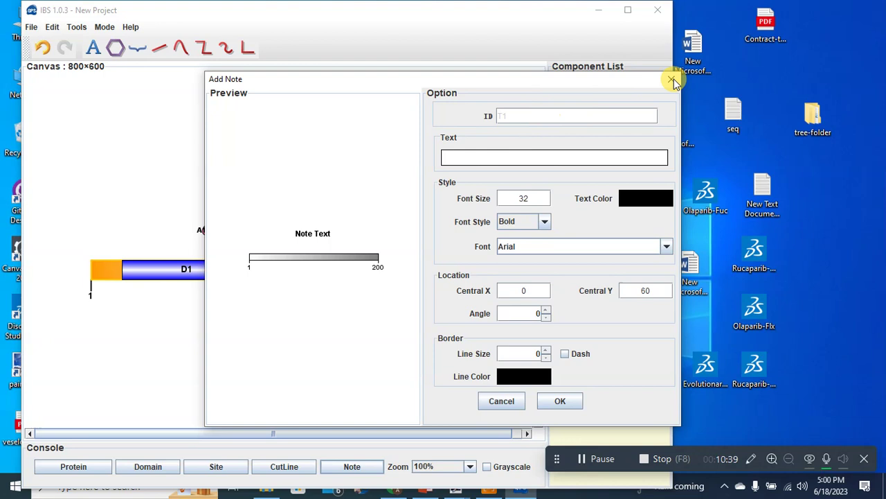
left_click(673, 81)
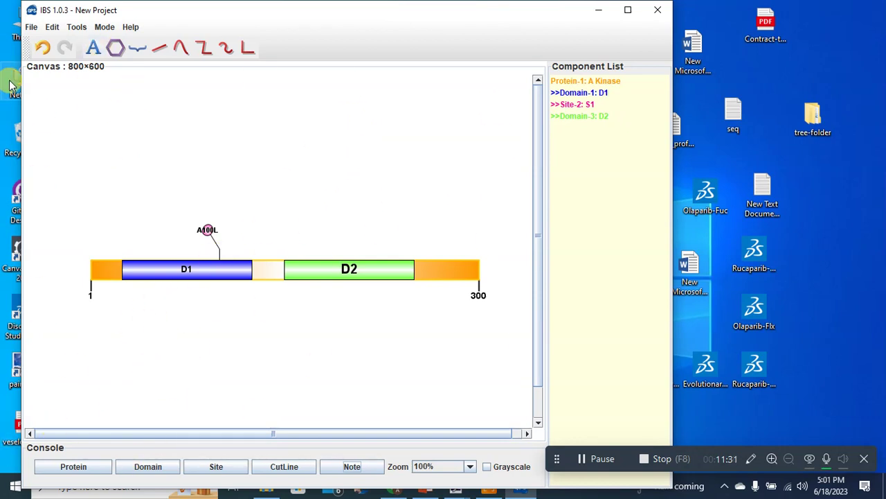
Step: Open Export Image from the File menu and set the resolution to 600 dpi
left_click(31, 28)
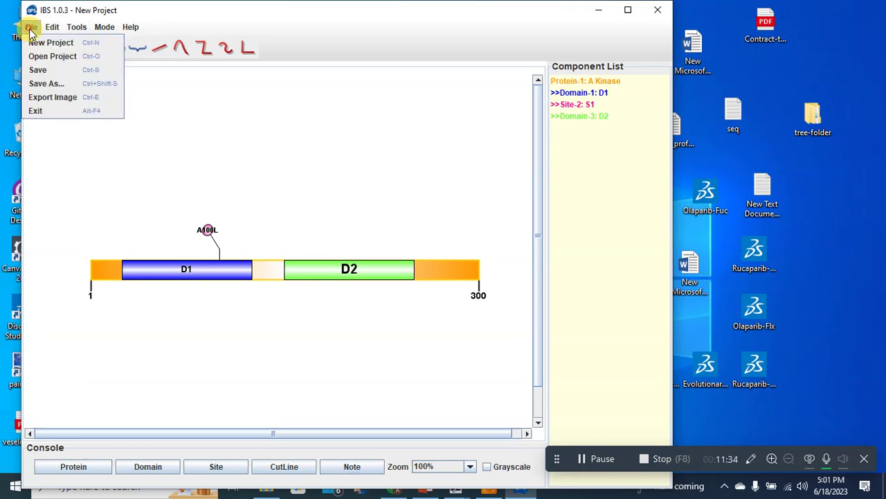
left_click(44, 97)
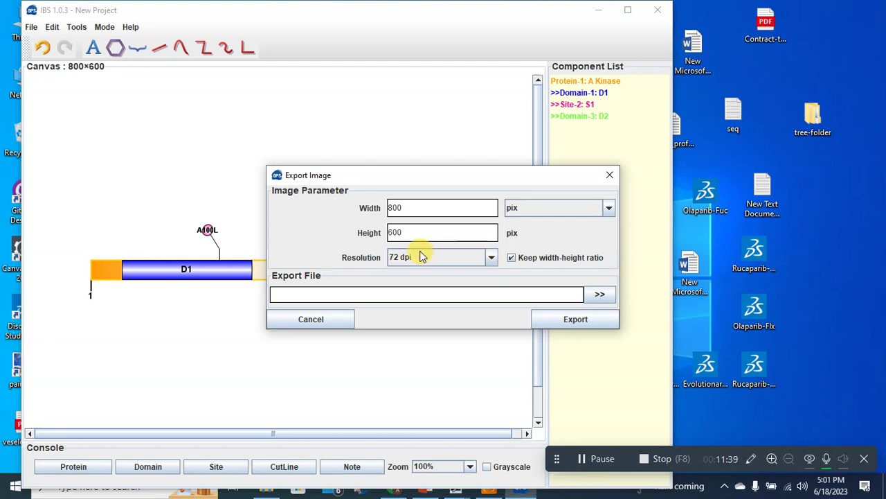
left_click(494, 257)
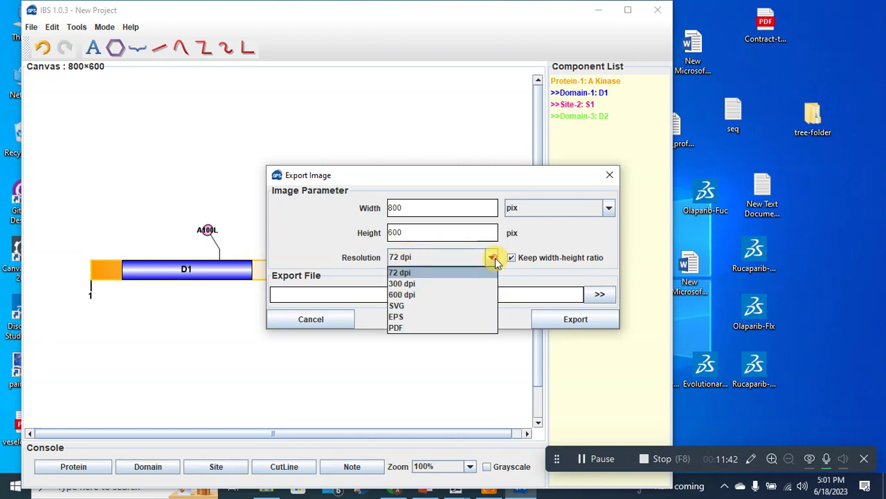
left_click(457, 293)
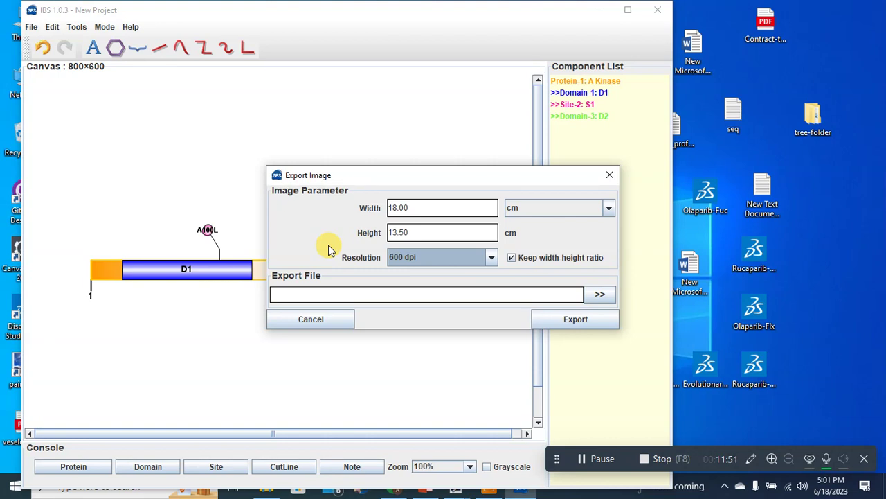
left_click(491, 257)
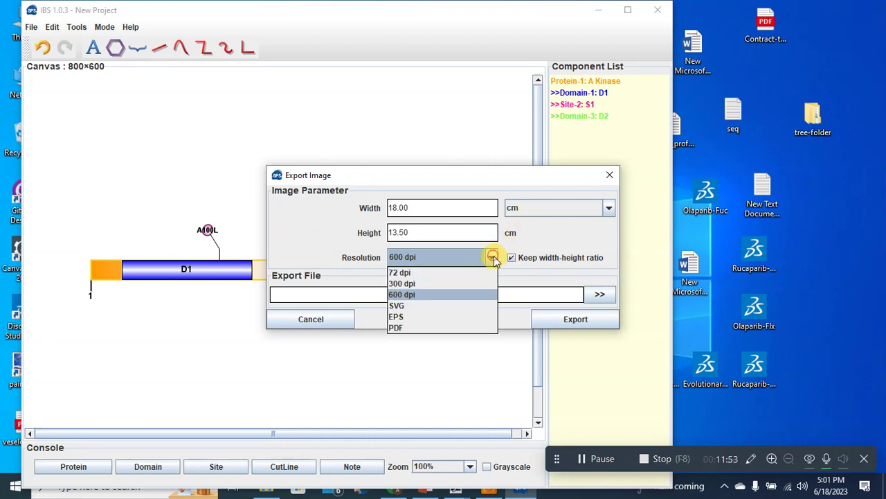
left_click(399, 300)
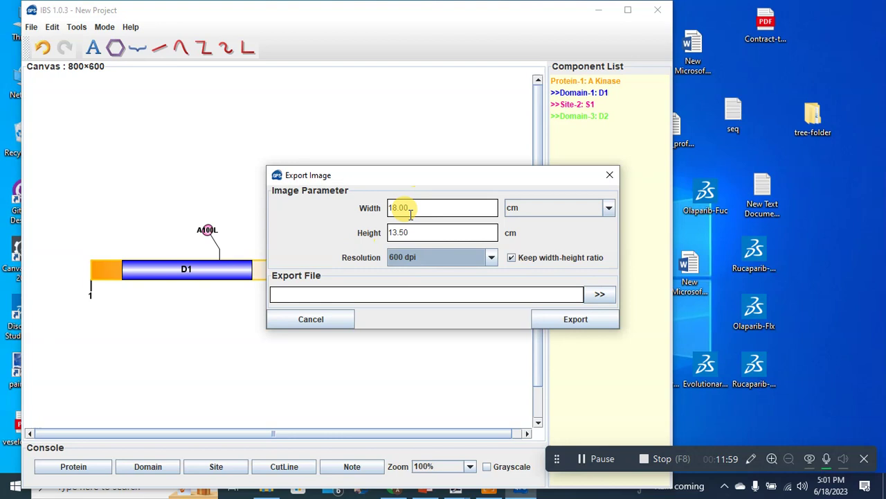
Step: Check the 18.00 × 13.50 cm image size and focus the export file field
double_click(392, 207)
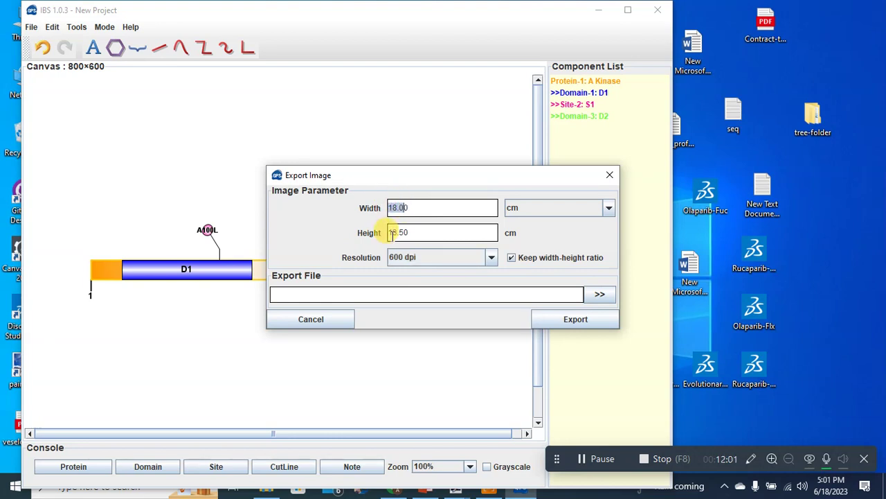
double_click(391, 233)
left_click(427, 232)
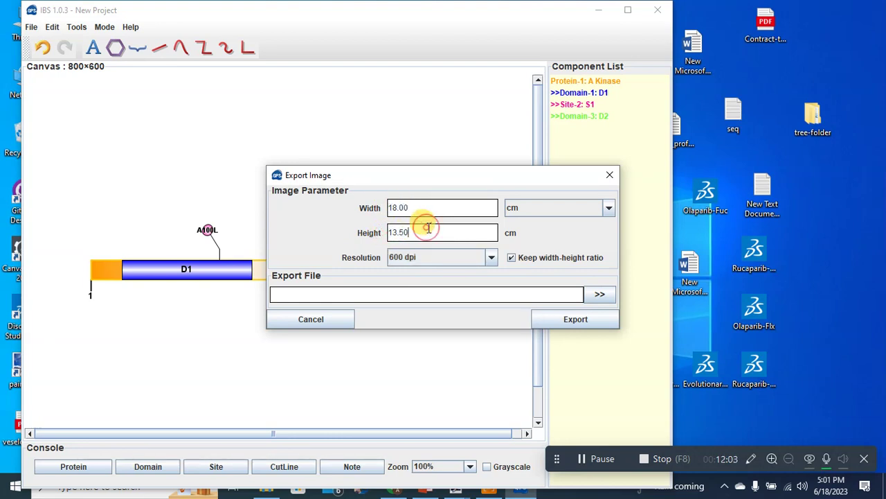
left_click(337, 295)
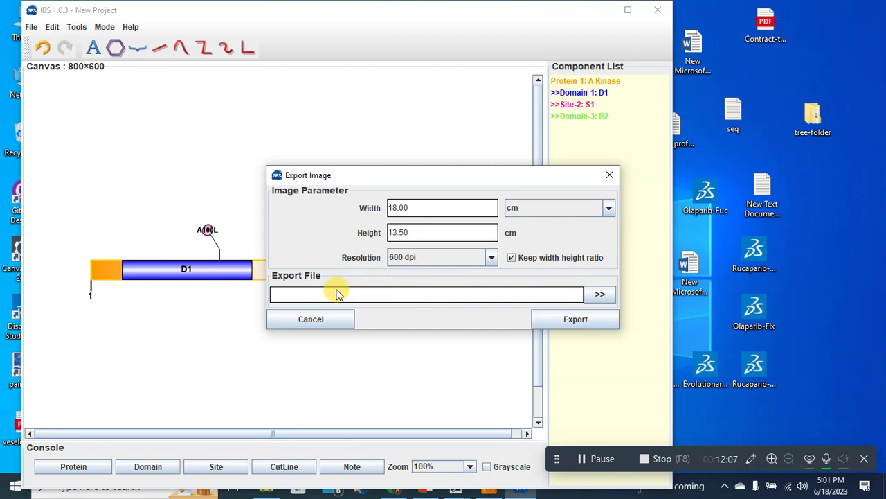
left_click(336, 294)
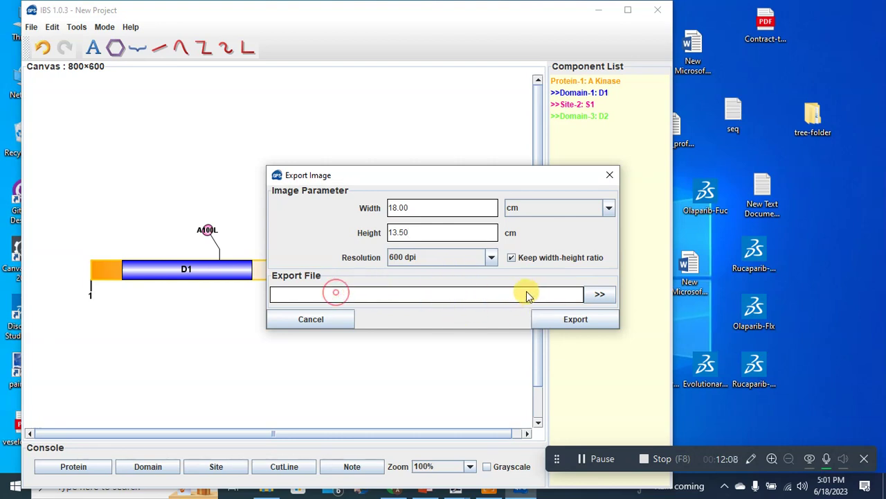
Step: Choose test1 on the Desktop as the export file
left_click(602, 294)
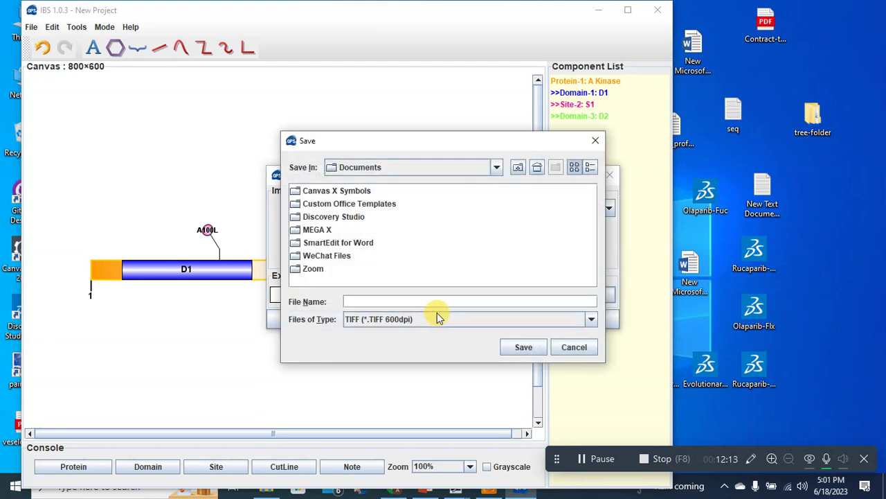
left_click(497, 170)
left_click_drag(494, 218, 497, 187)
left_click(374, 182)
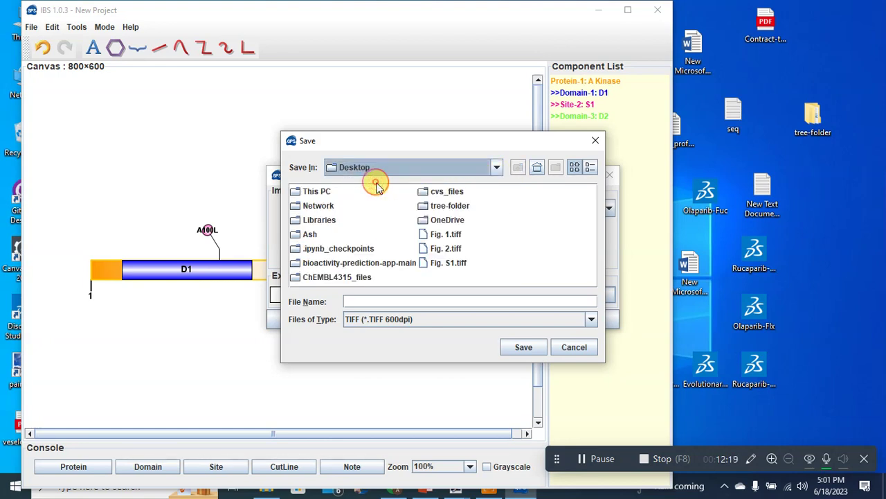
left_click(360, 300)
type("test1")
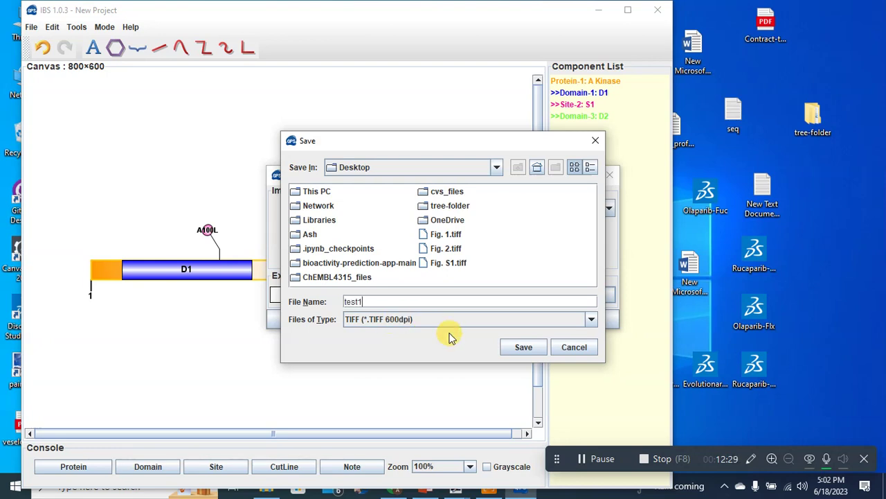
left_click(520, 349)
Step: Export the diagram as a 600 dpi TIFF and dismiss the success message
left_click(541, 319)
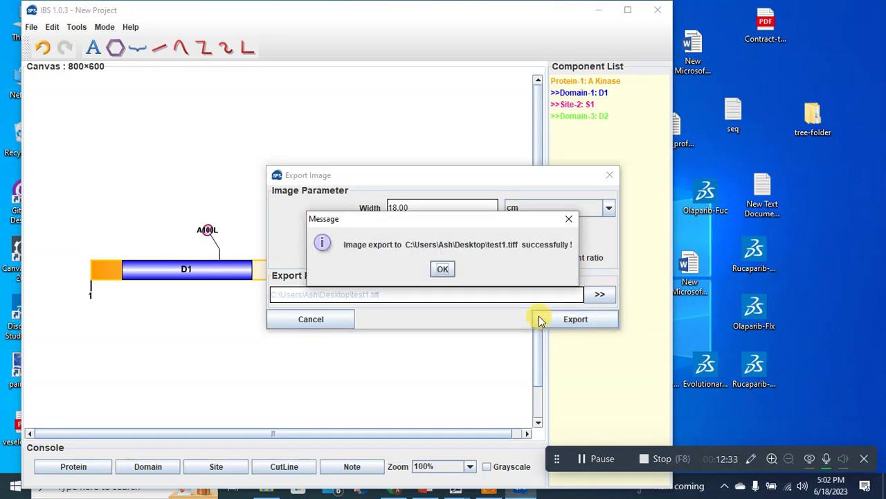
left_click(444, 270)
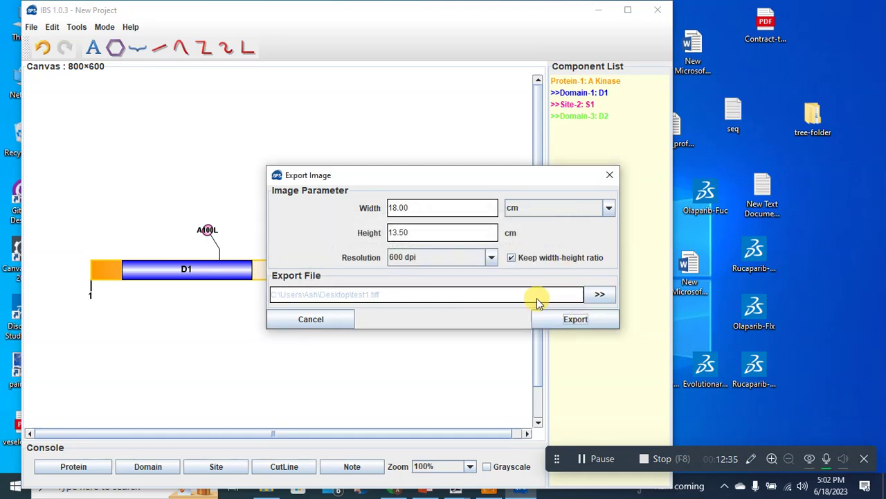
left_click(315, 318)
Step: Minimize IBS and select the exported test1 file on the desktop
left_click(599, 10)
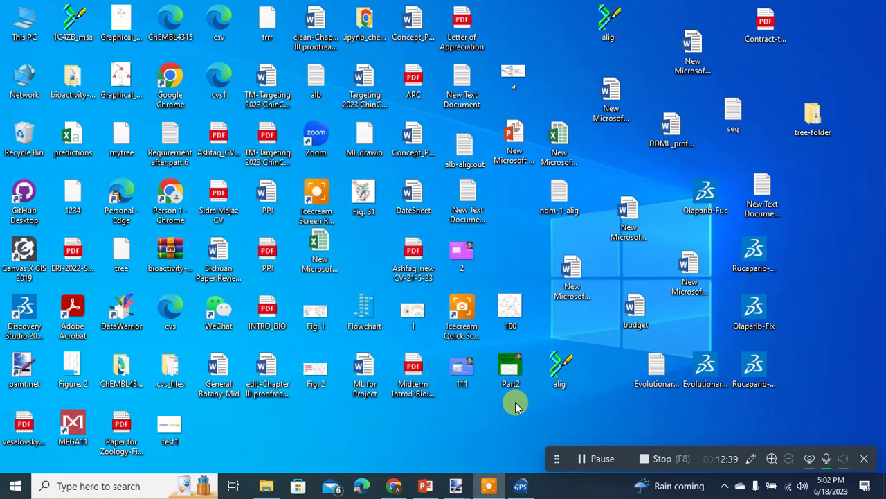
left_click(510, 306)
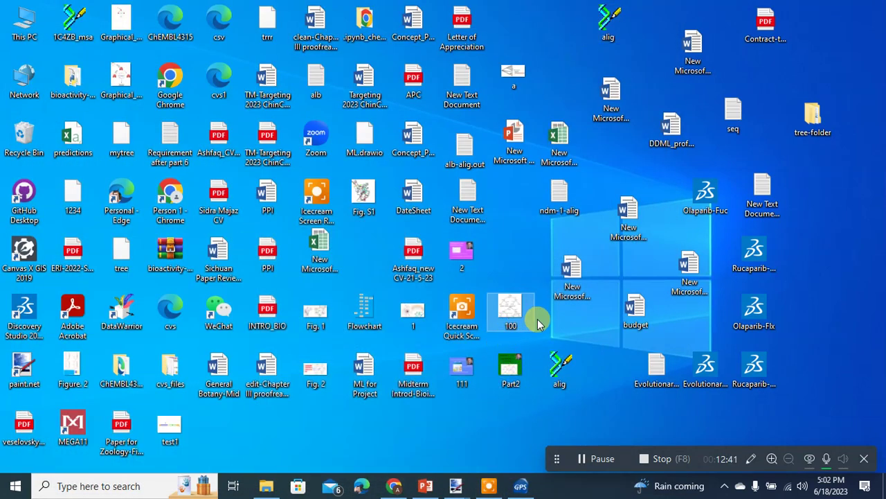
type("tree-")
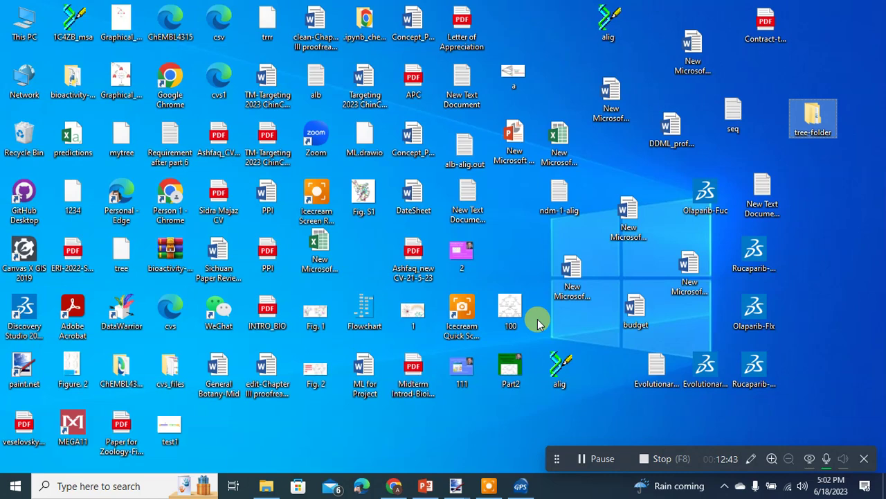
type("testthis")
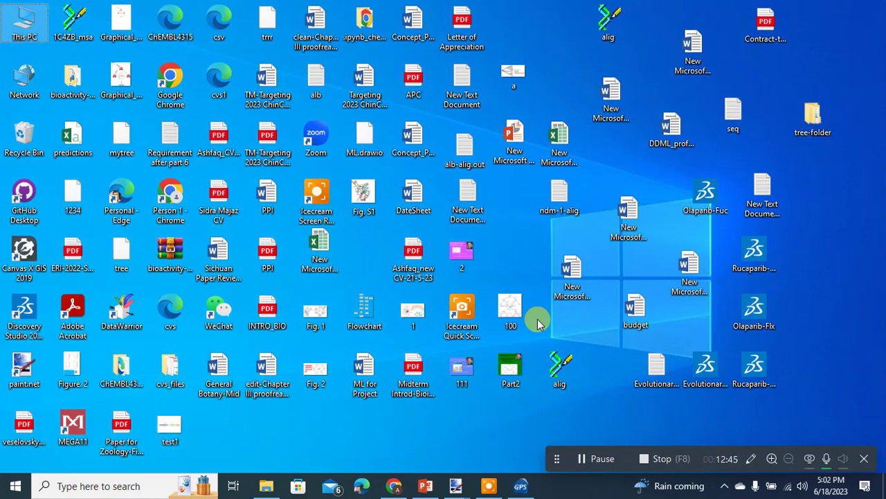
left_click(184, 424)
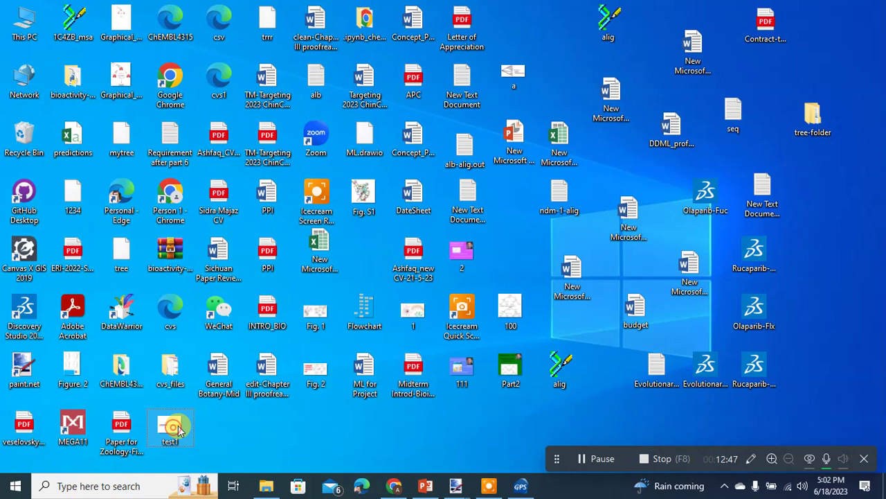
double_click(186, 423)
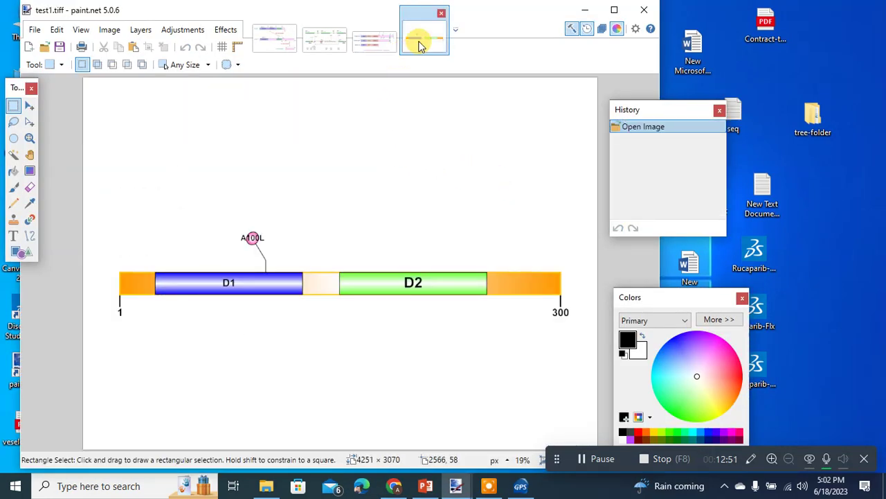
left_click(290, 14)
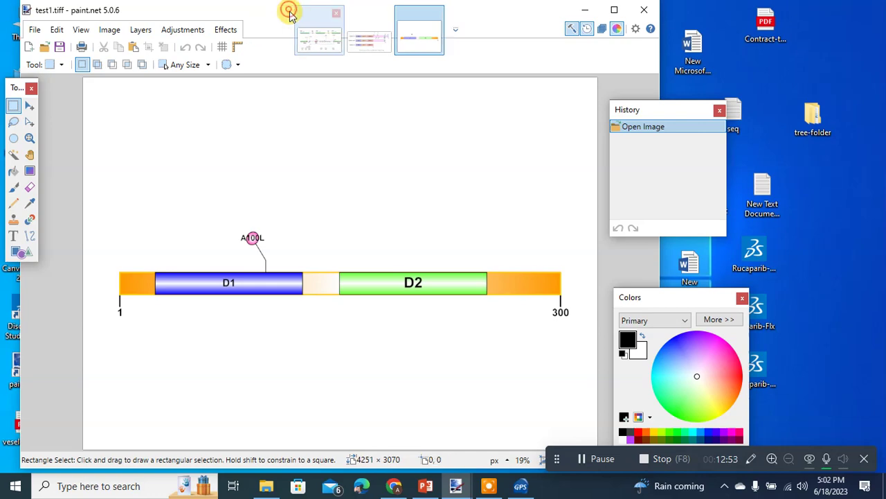
left_click(290, 14)
left_click(291, 14)
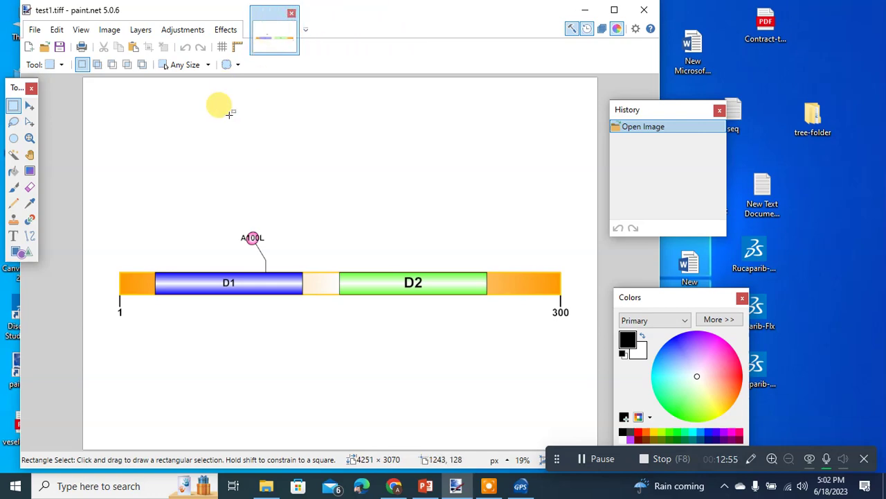
left_click(644, 10)
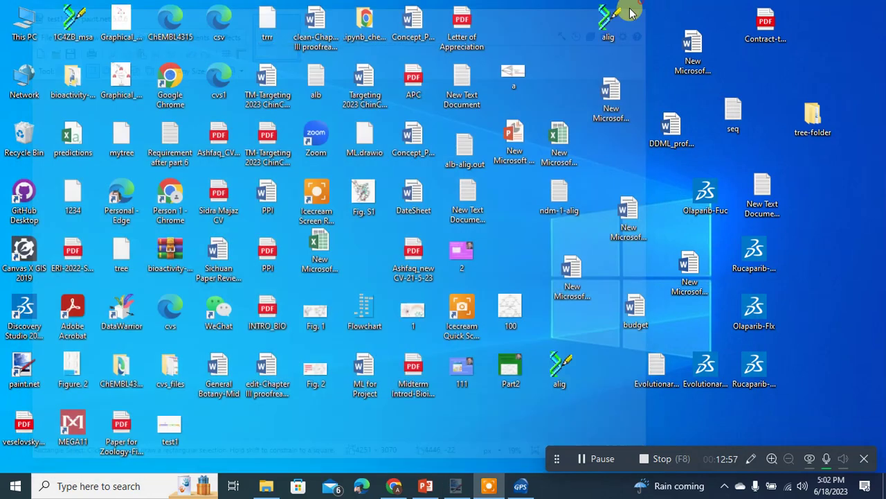
left_click(169, 426)
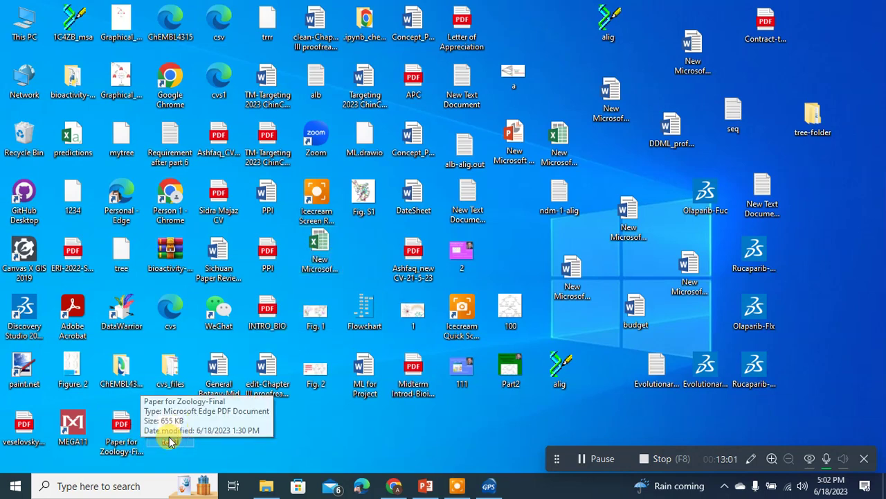
double_click(172, 430)
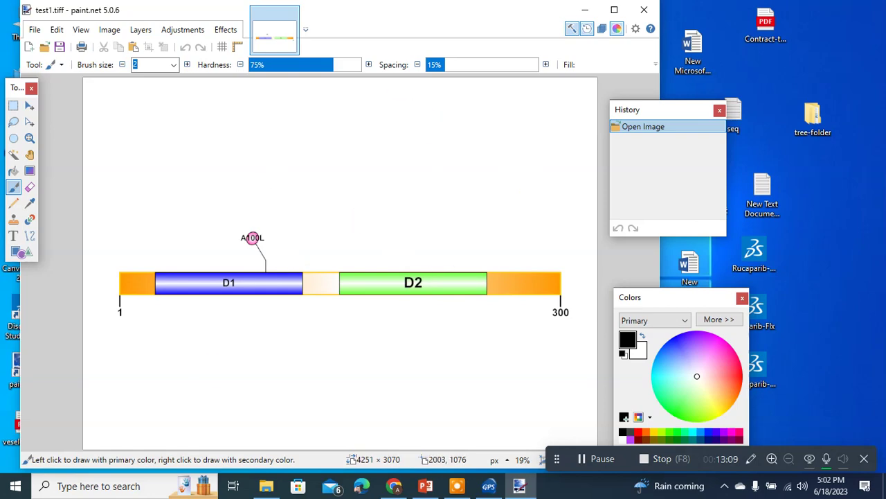
left_click(645, 11)
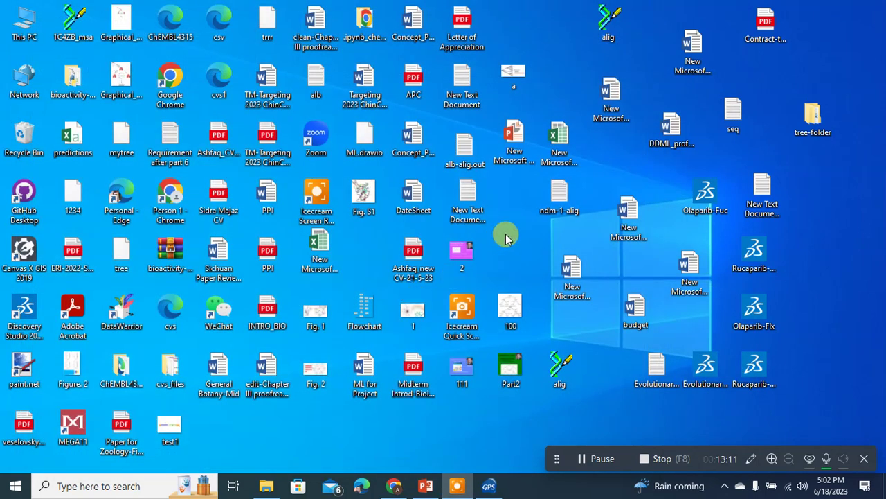
right_click(508, 228)
left_click(523, 266)
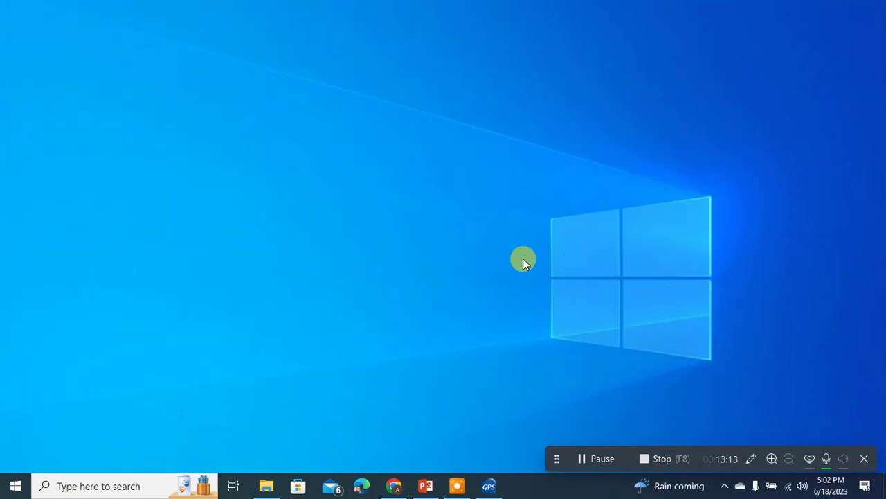